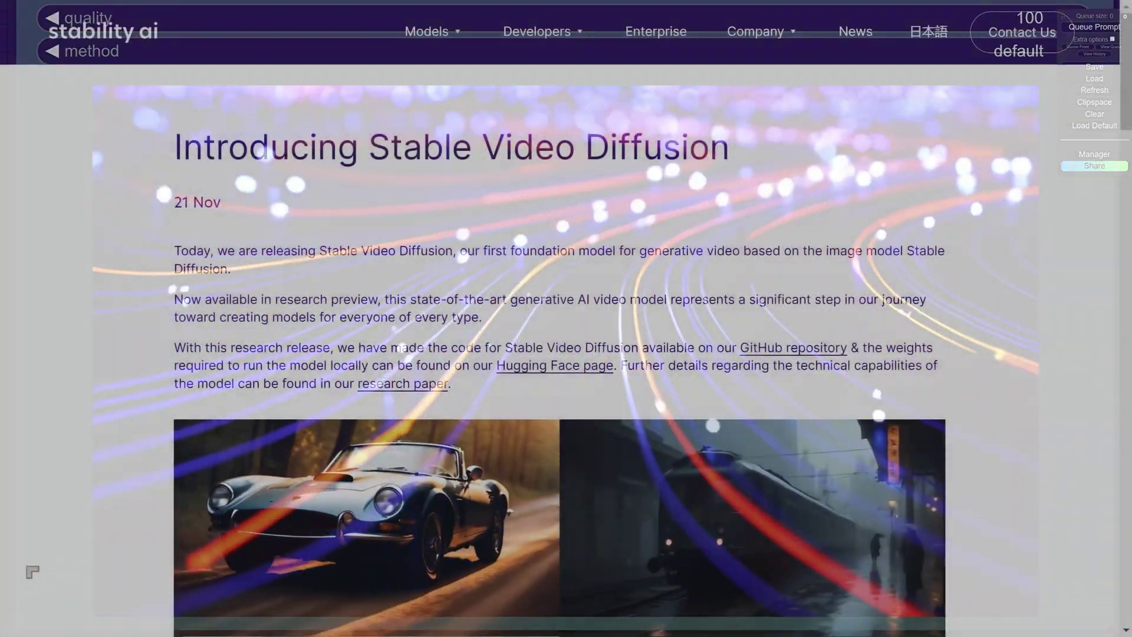
Step: Scroll the Stable Video Diffusion announcement and highlight 'first foundation model for generative video'
scroll(566, 354, "down", 1)
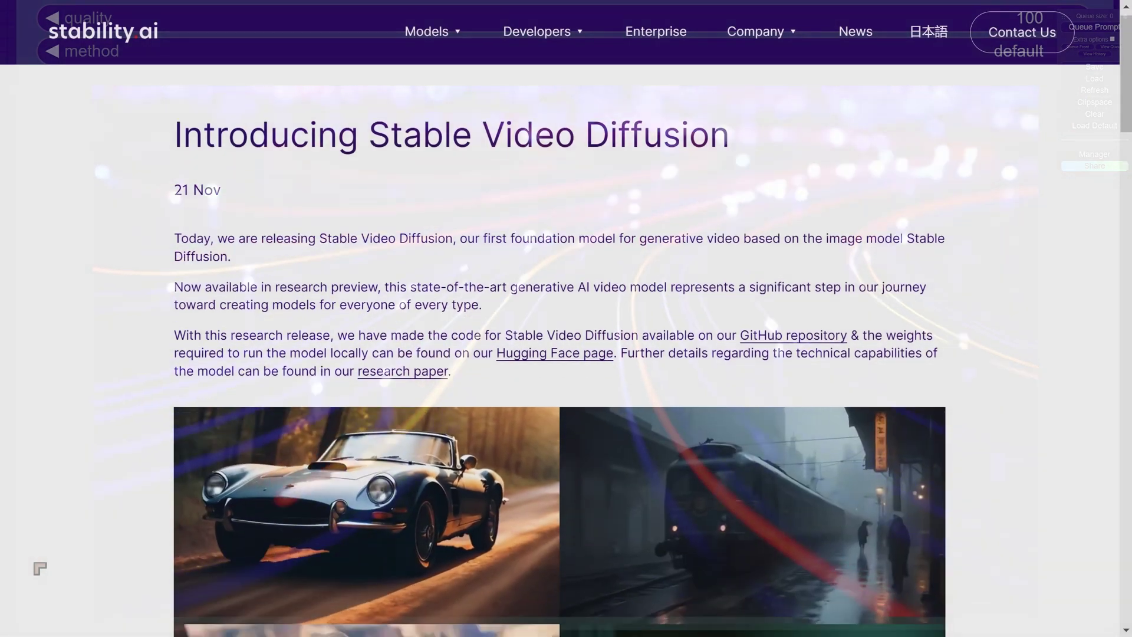
scroll(566, 354, "down", 4)
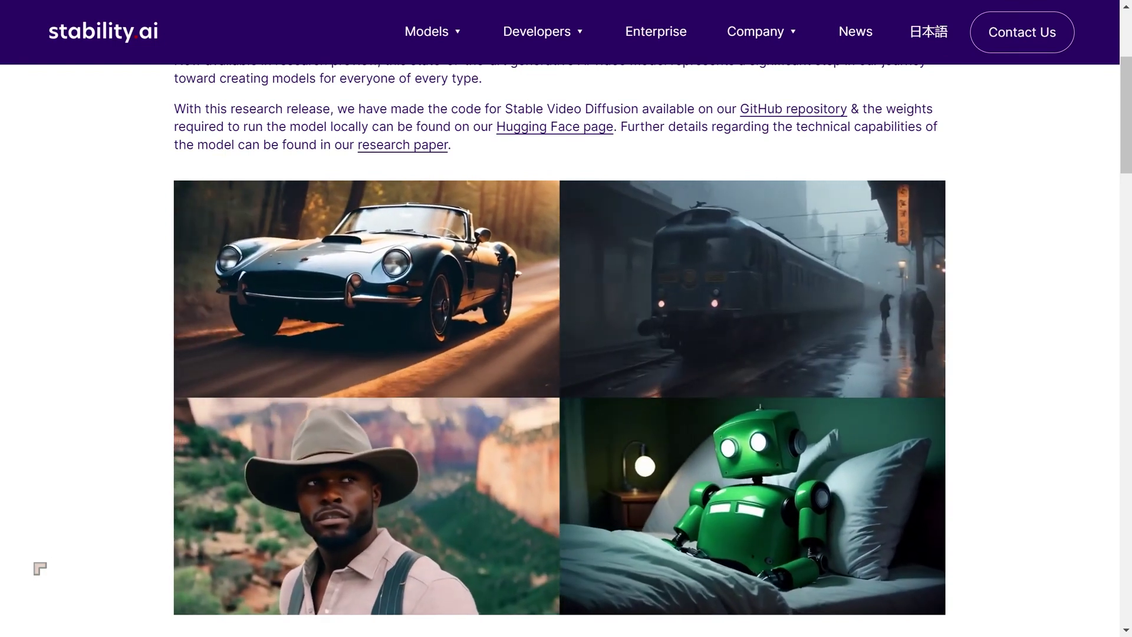
scroll(39, 554, "up", 1)
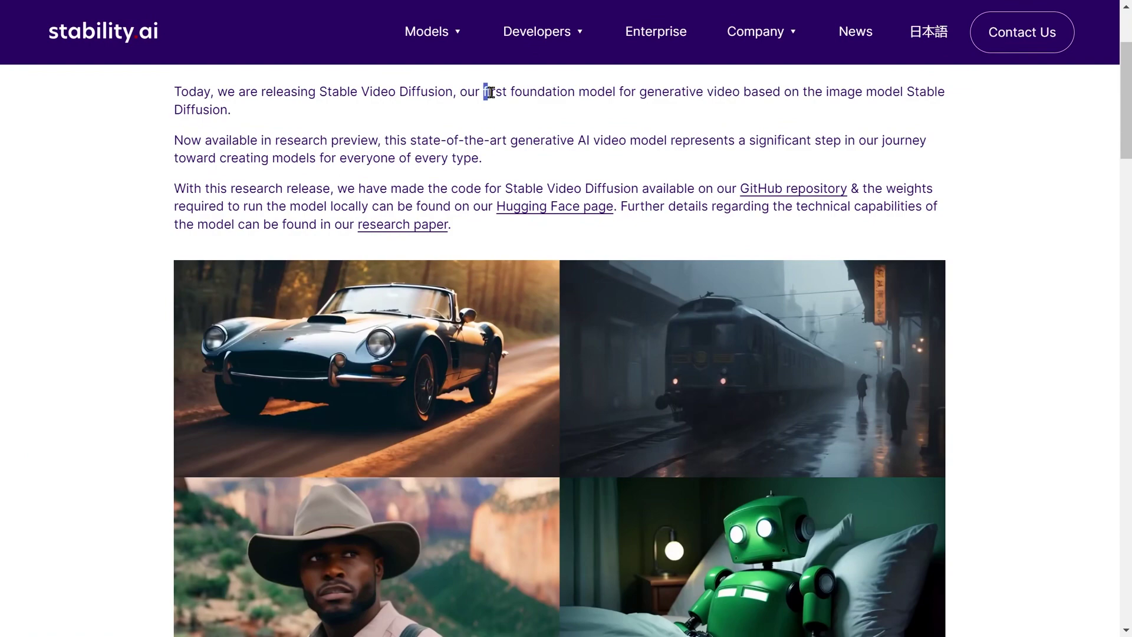
left_click_drag(483, 95, 737, 172)
scroll(639, 93, "up", 1)
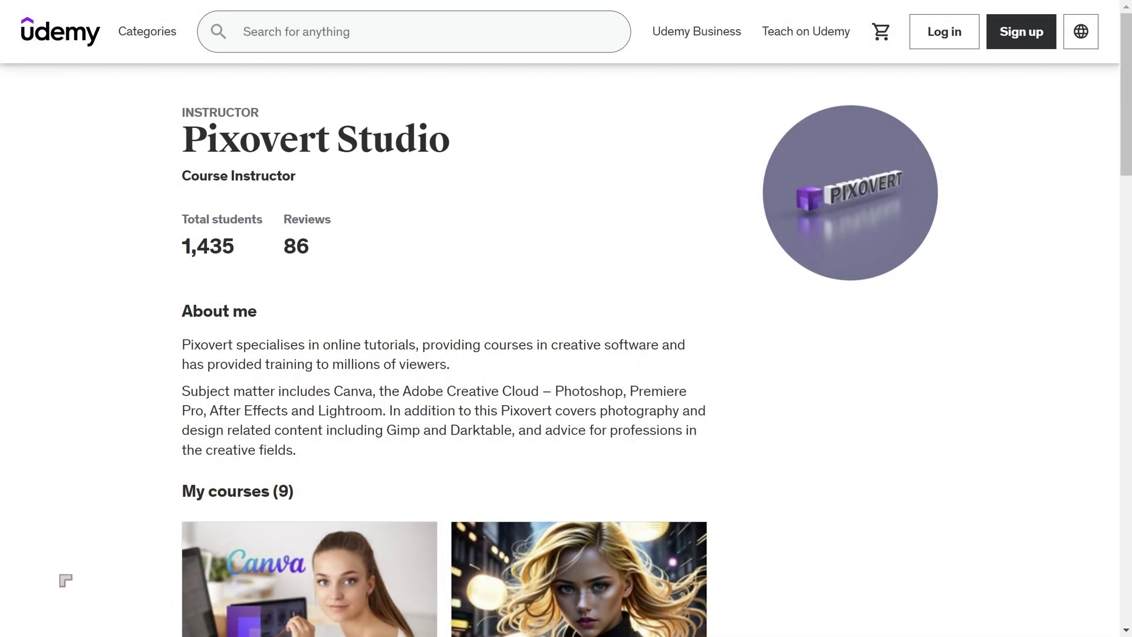
Step: Scroll through the nine course cards on the Pixovert Studio Udemy instructor page
scroll(72, 578, "down", 4)
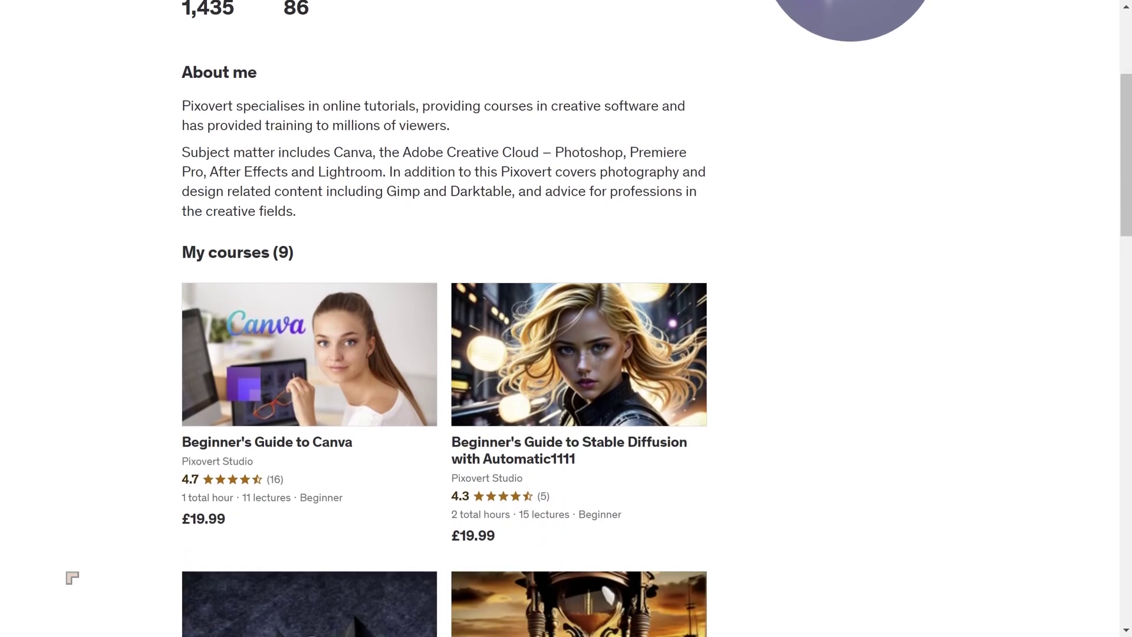
scroll(72, 578, "down", 3)
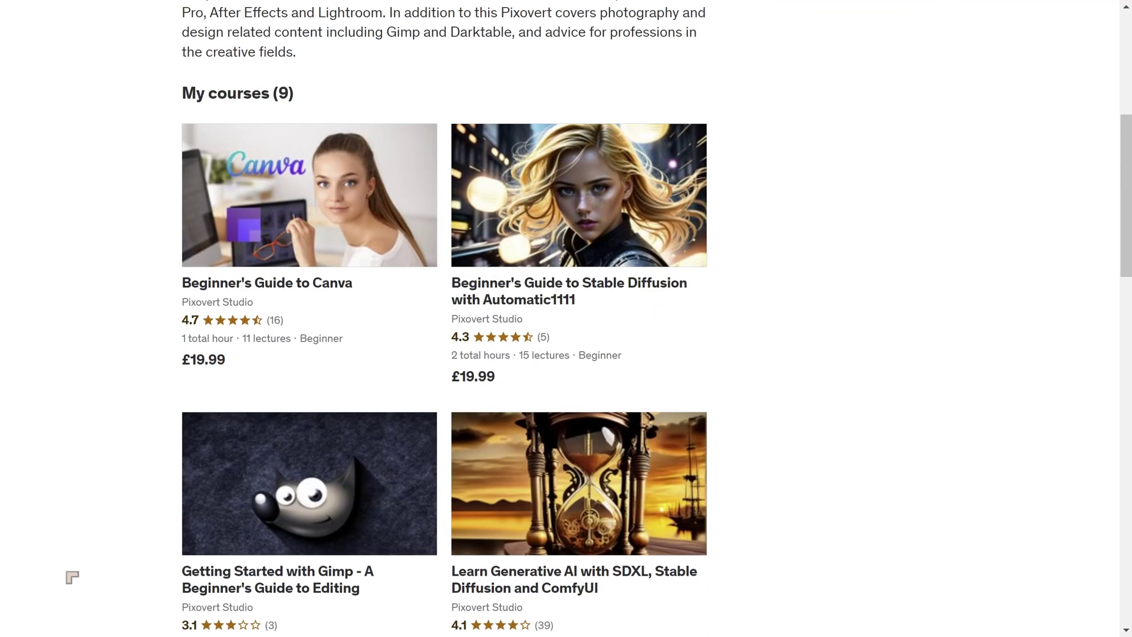
scroll(72, 578, "down", 8)
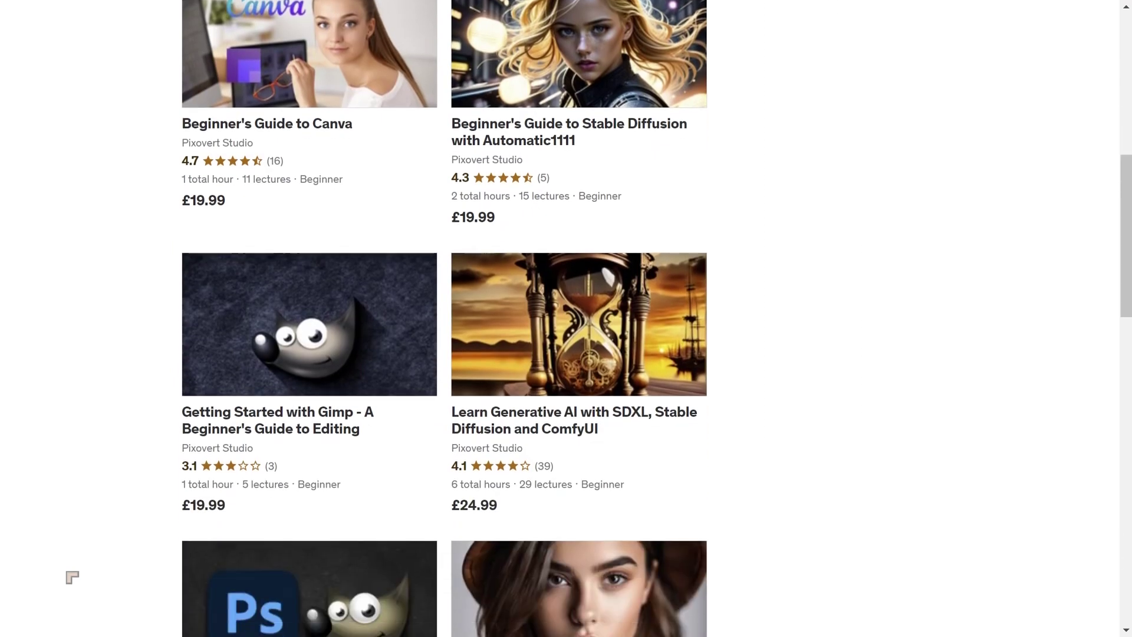
scroll(71, 578, "down", 3)
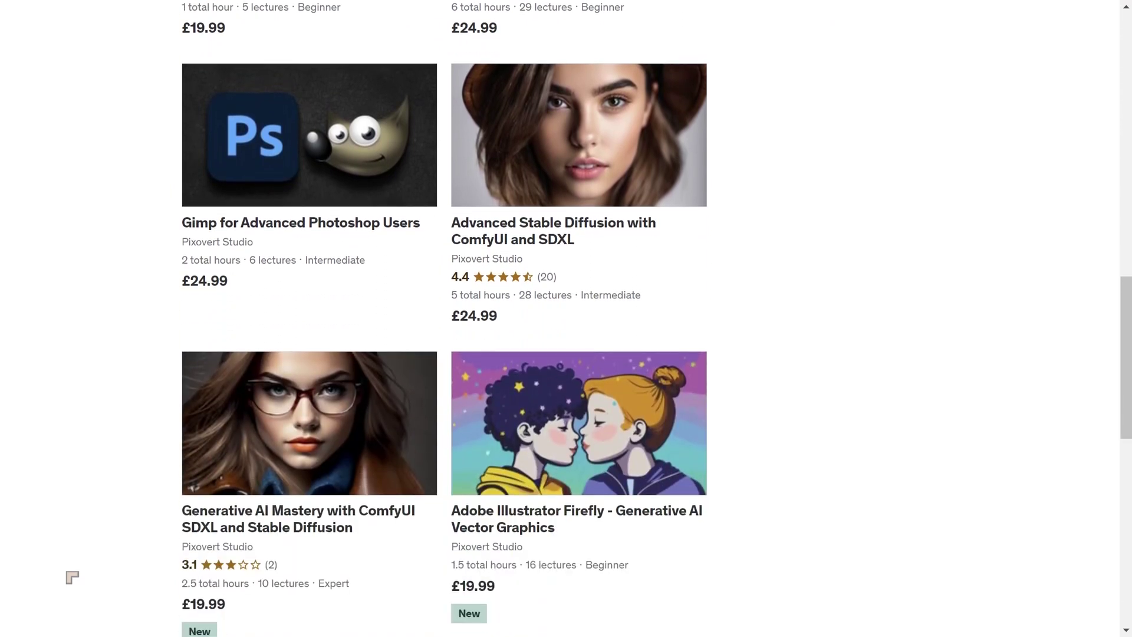
scroll(72, 578, "down", 3)
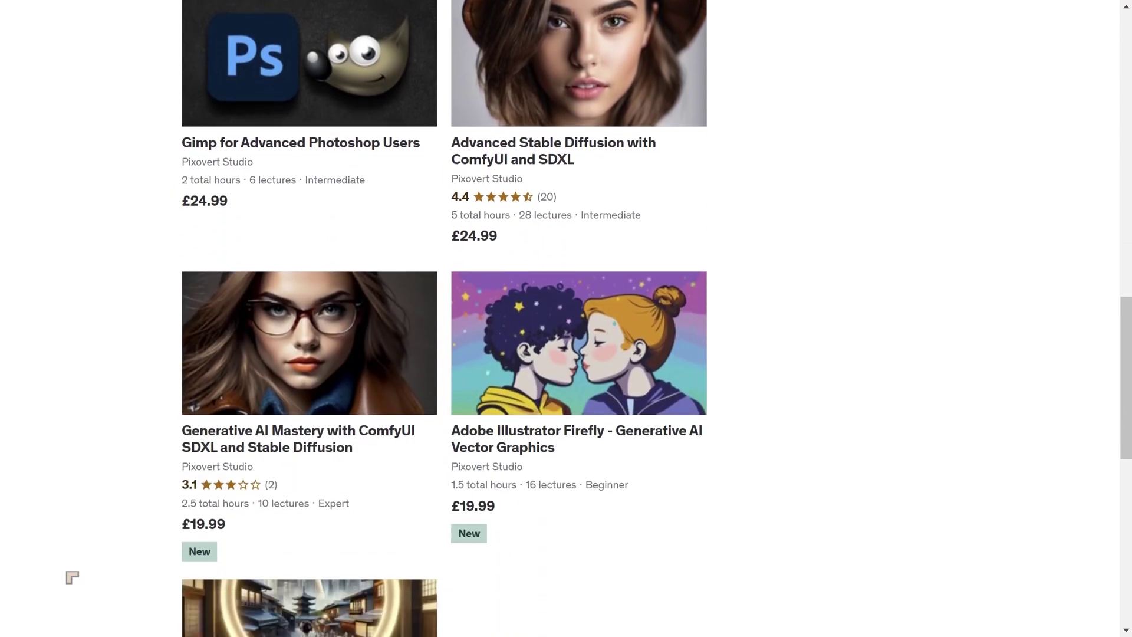
scroll(72, 578, "down", 3)
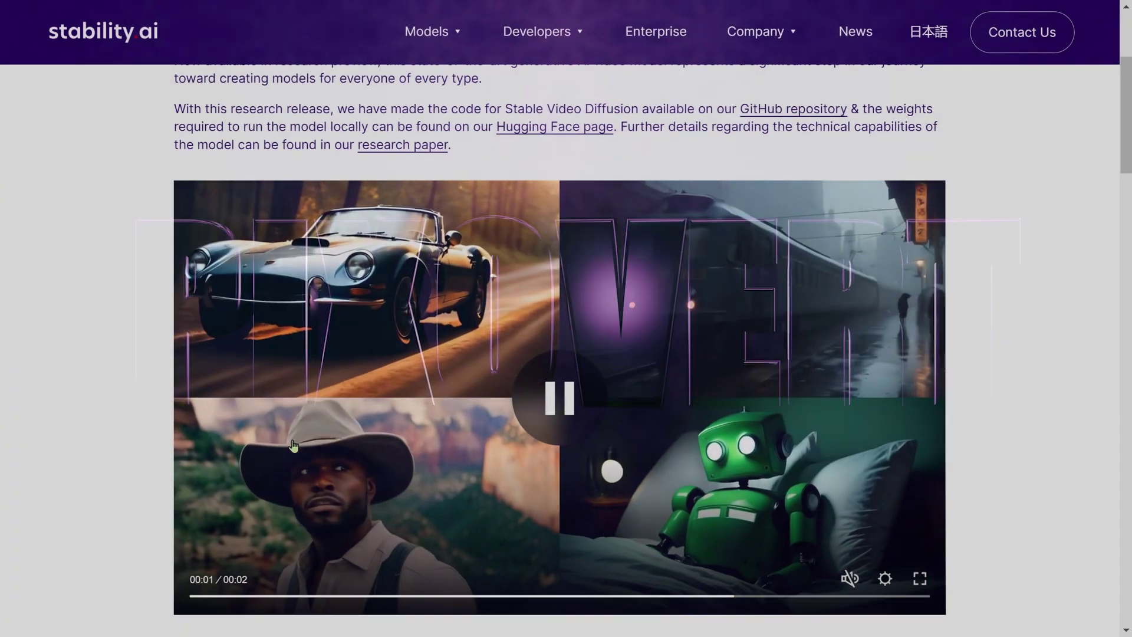
Step: Scroll past the demo videos to the SVD and SVD-XT Competitive in Performance charts
scroll(223, 467, "down", 1)
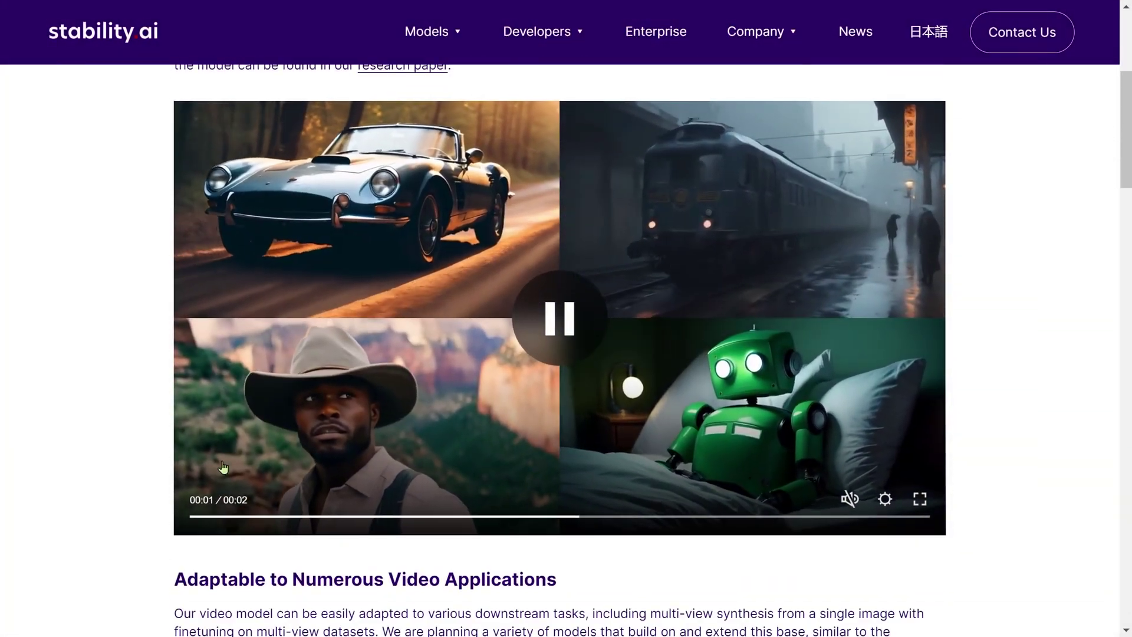
scroll(223, 467, "down", 1)
scroll(224, 467, "down", 4)
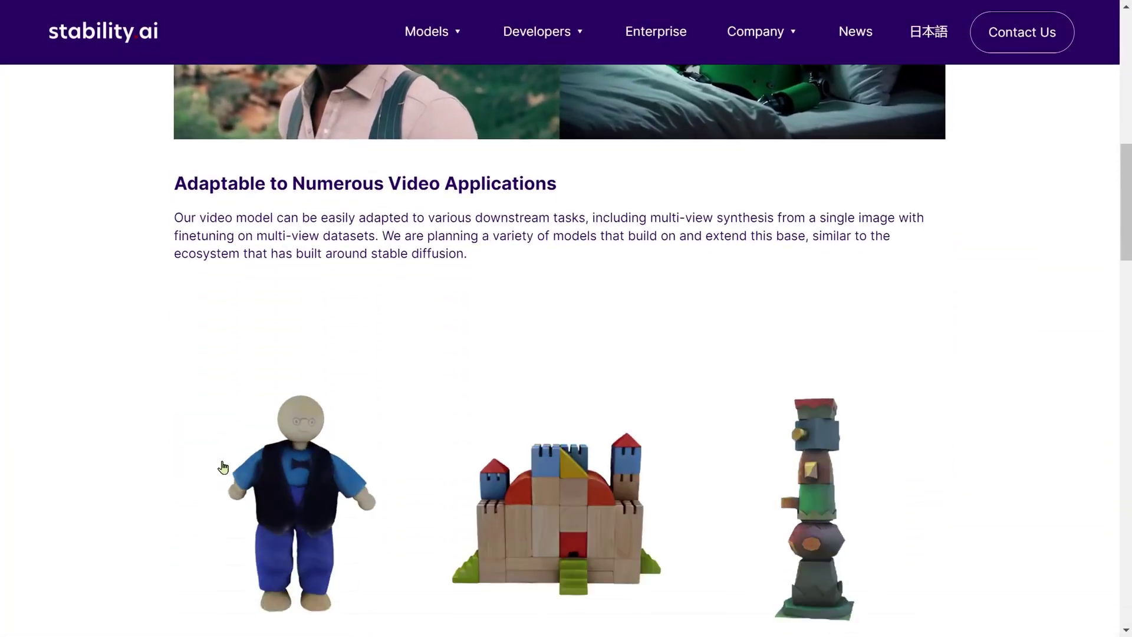
scroll(223, 467, "down", 1)
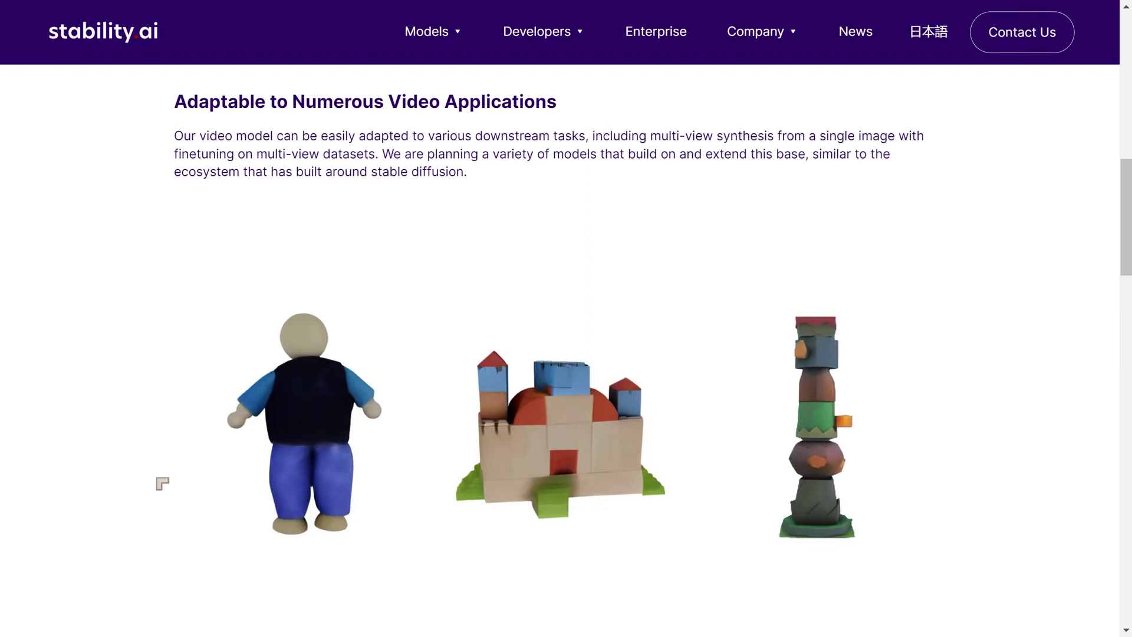
mouse_move(176, 485)
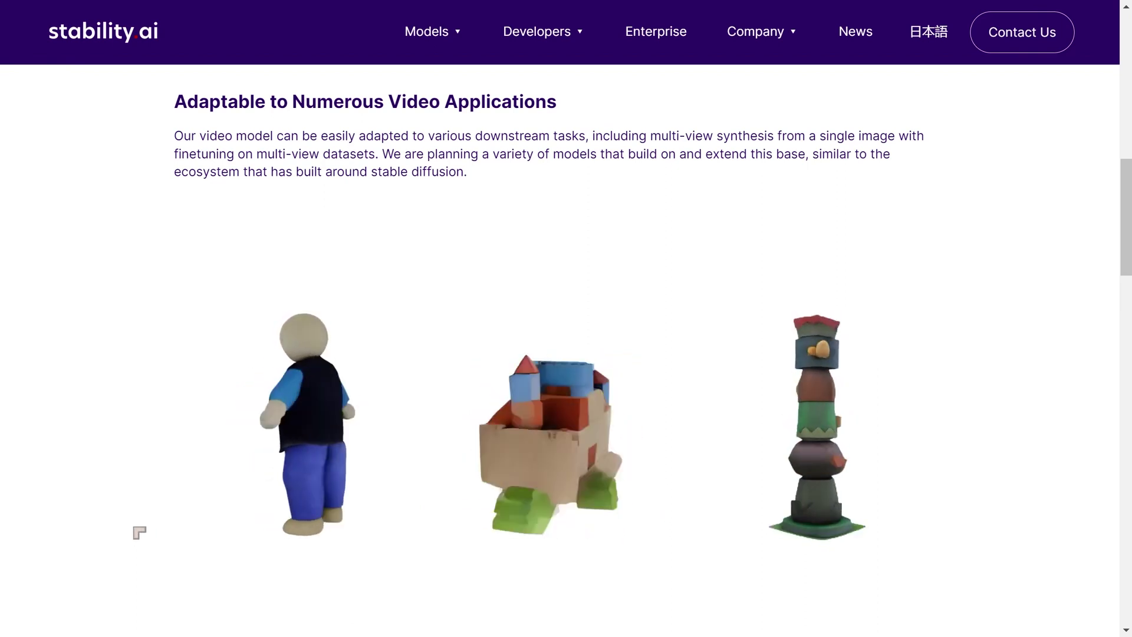
scroll(114, 551, "down", 3)
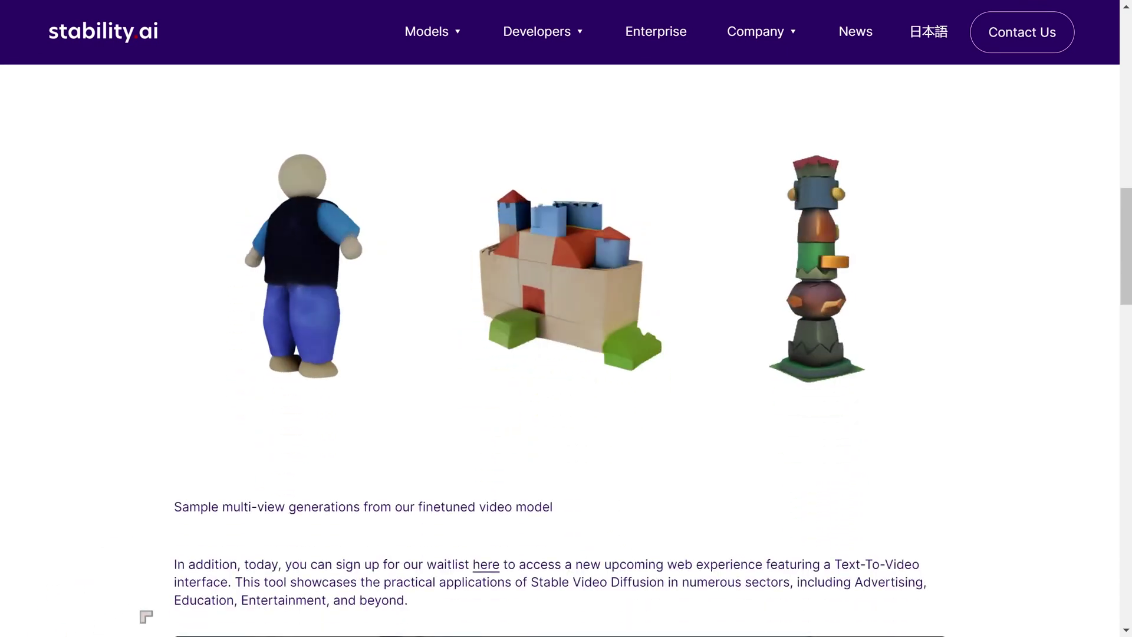
scroll(215, 561, "down", 3)
scroll(214, 561, "down", 8)
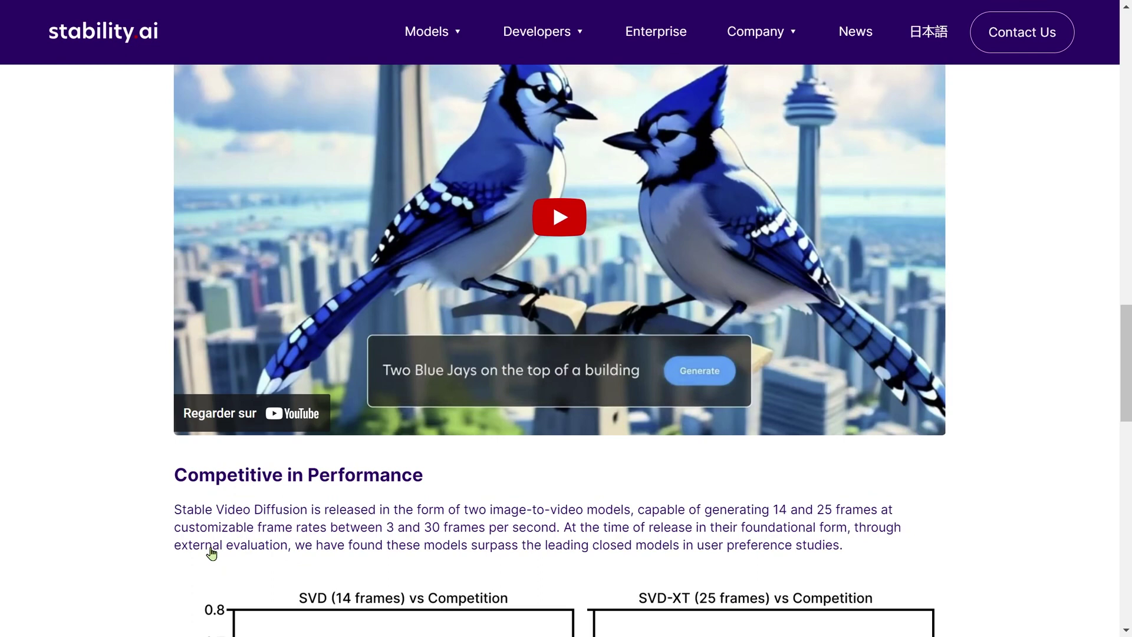
scroll(118, 576, "down", 5)
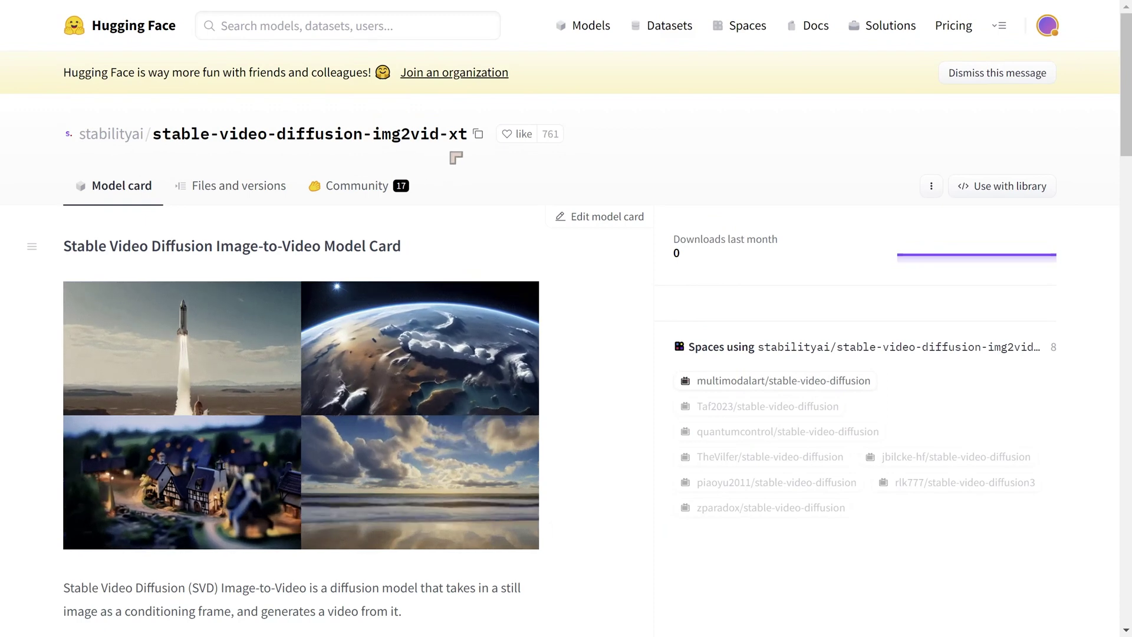
Step: Read the img2vid-xt model card, highlighting the 576x1024 resolution, then return to the top
scroll(571, 263, "down", 1)
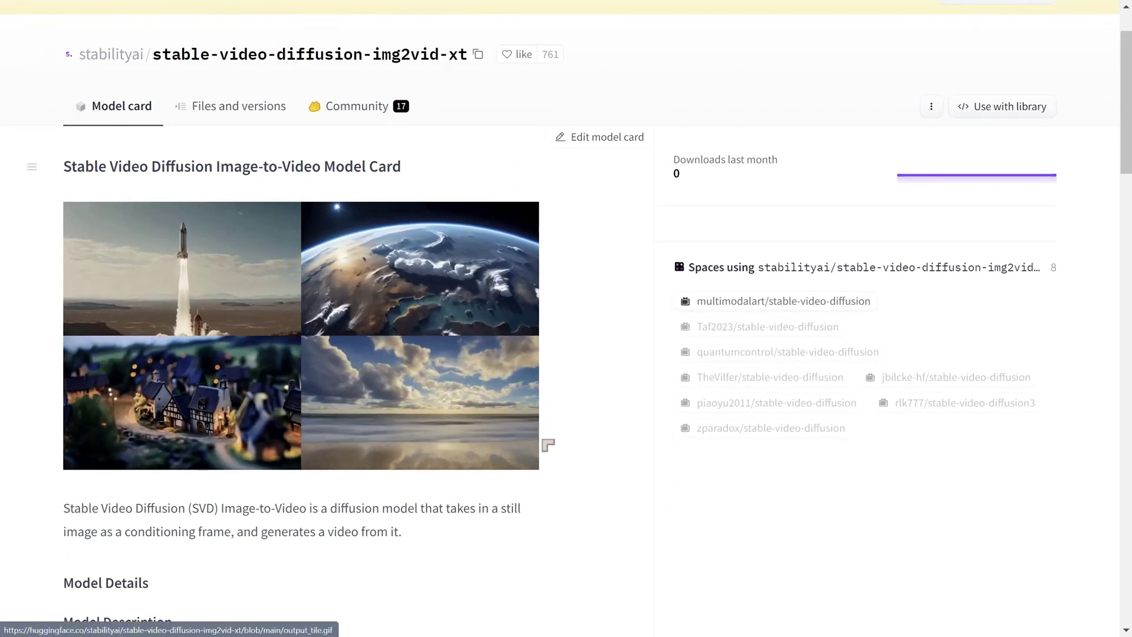
scroll(548, 445, "down", 4)
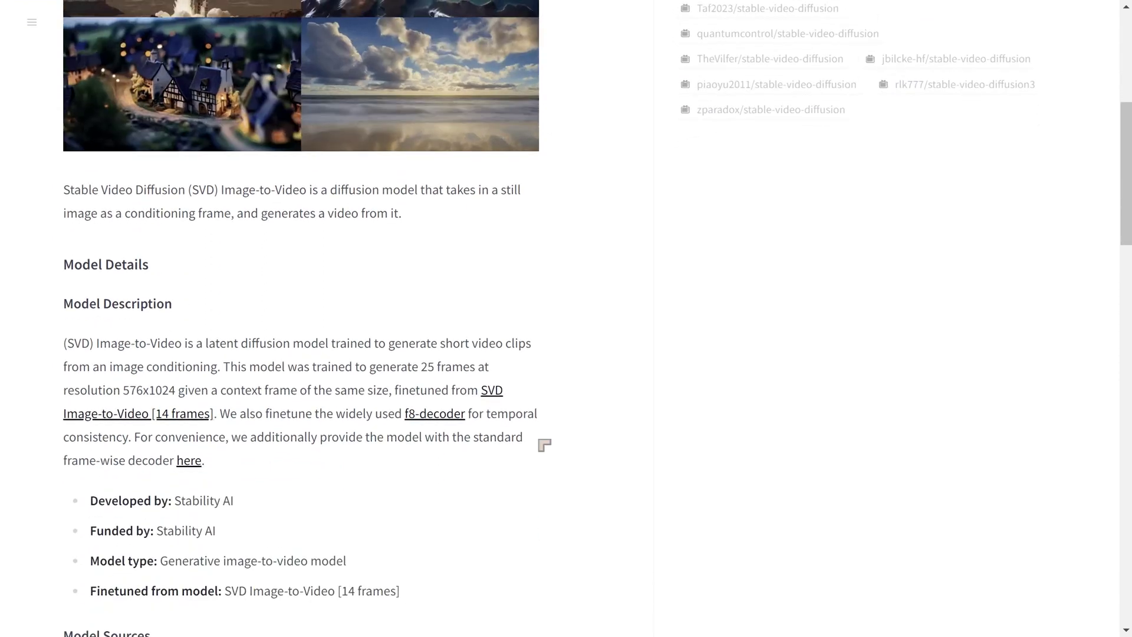
scroll(544, 445, "down", 1)
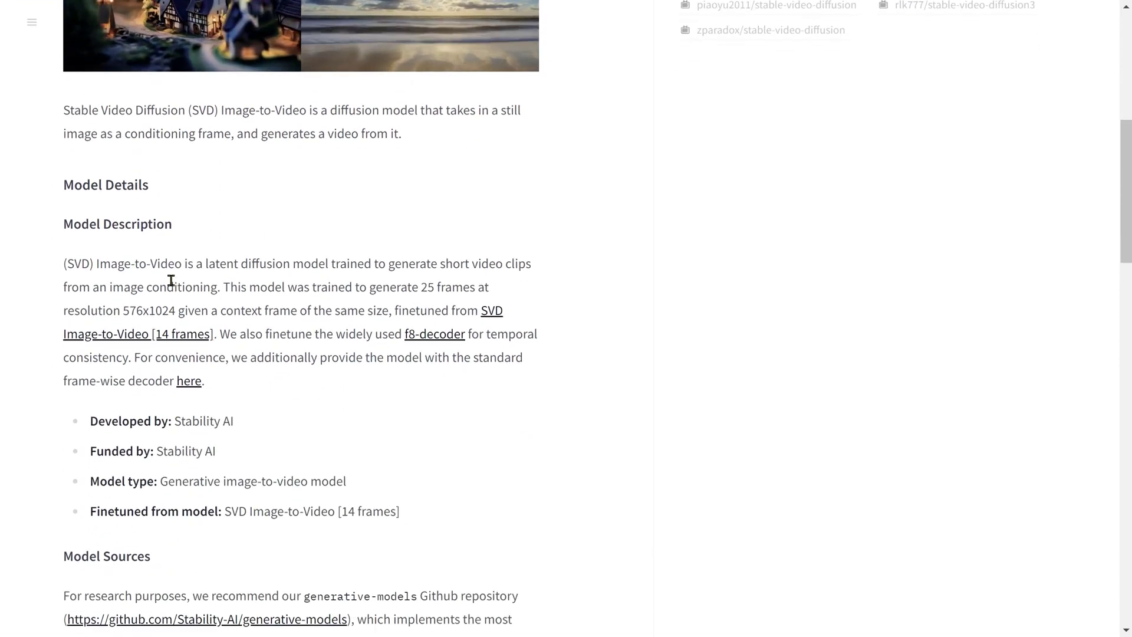
left_click_drag(123, 309, 178, 310)
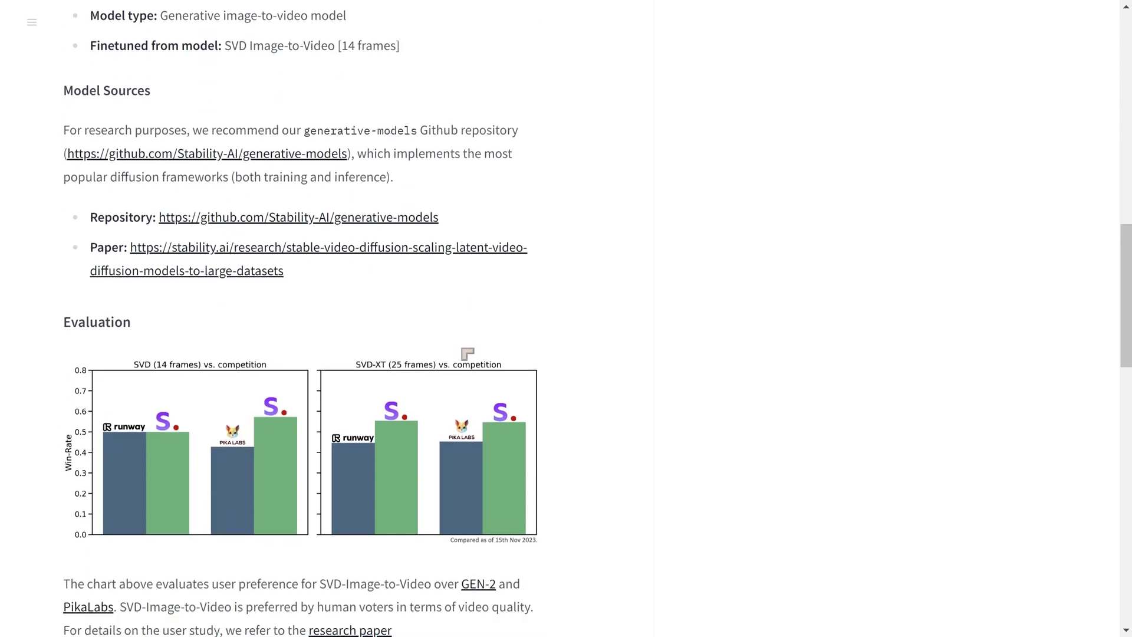
scroll(496, 406, "down", 3)
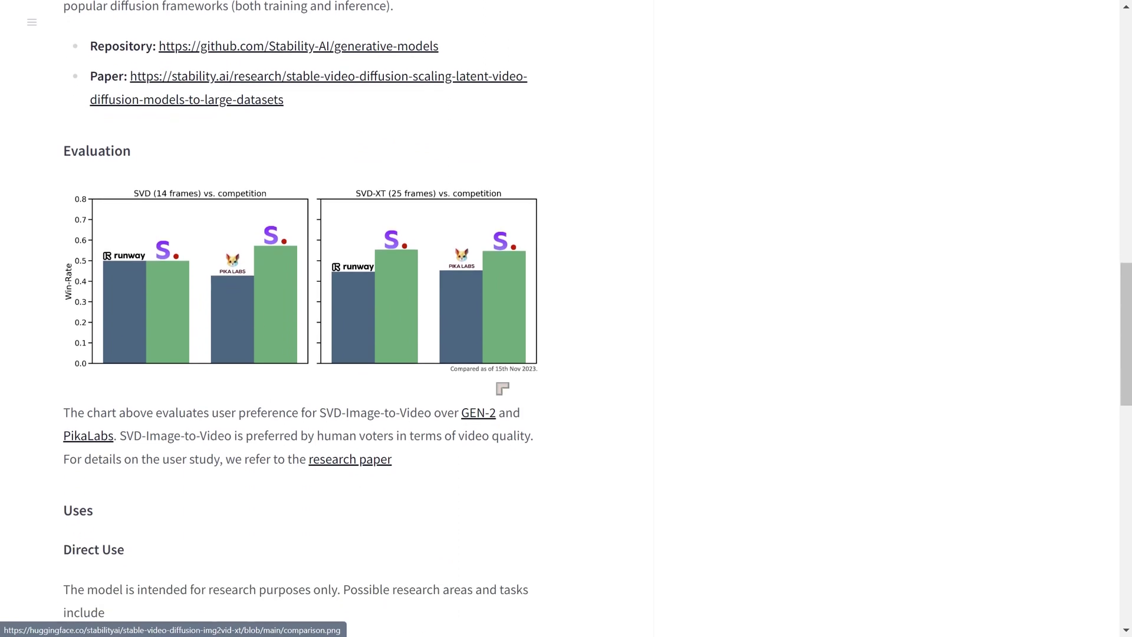
scroll(495, 371, "down", 2)
key("Home")
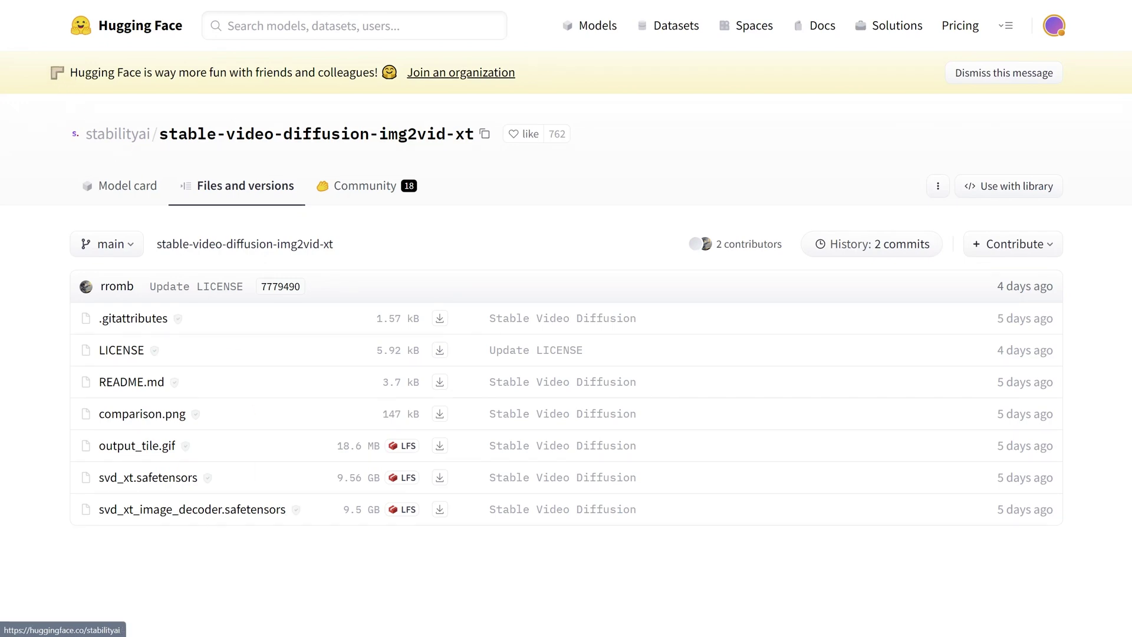
Step: Reread the img2vid-xt model card, then go back to the stable-video-diffusion-img2vid page
left_click(137, 192)
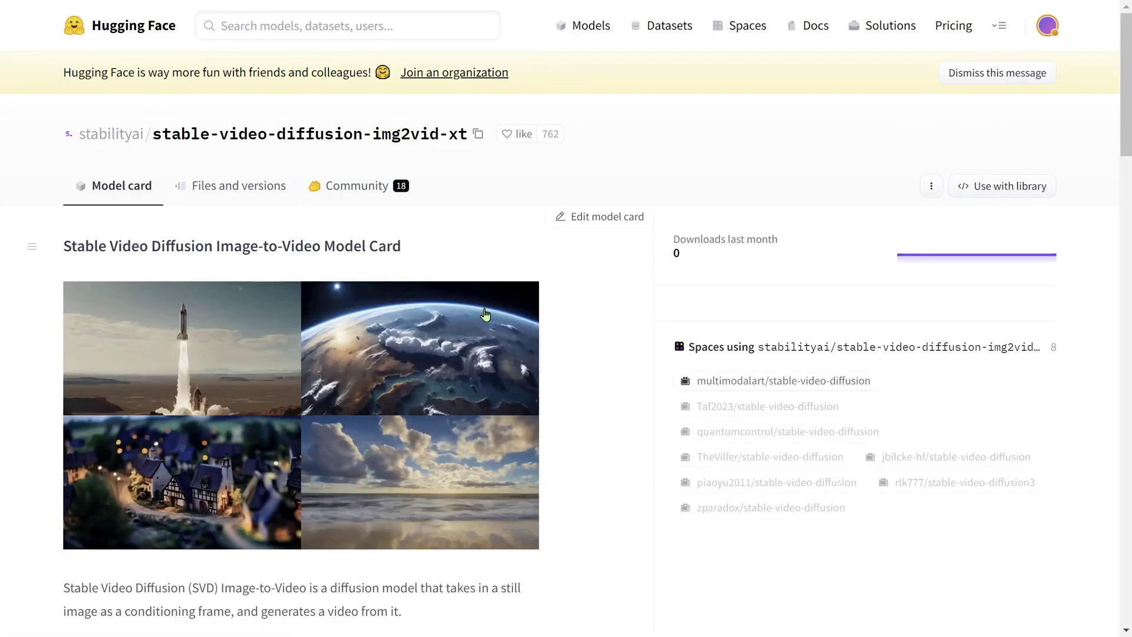
scroll(542, 333, "down", 4)
scroll(542, 333, "down", 3)
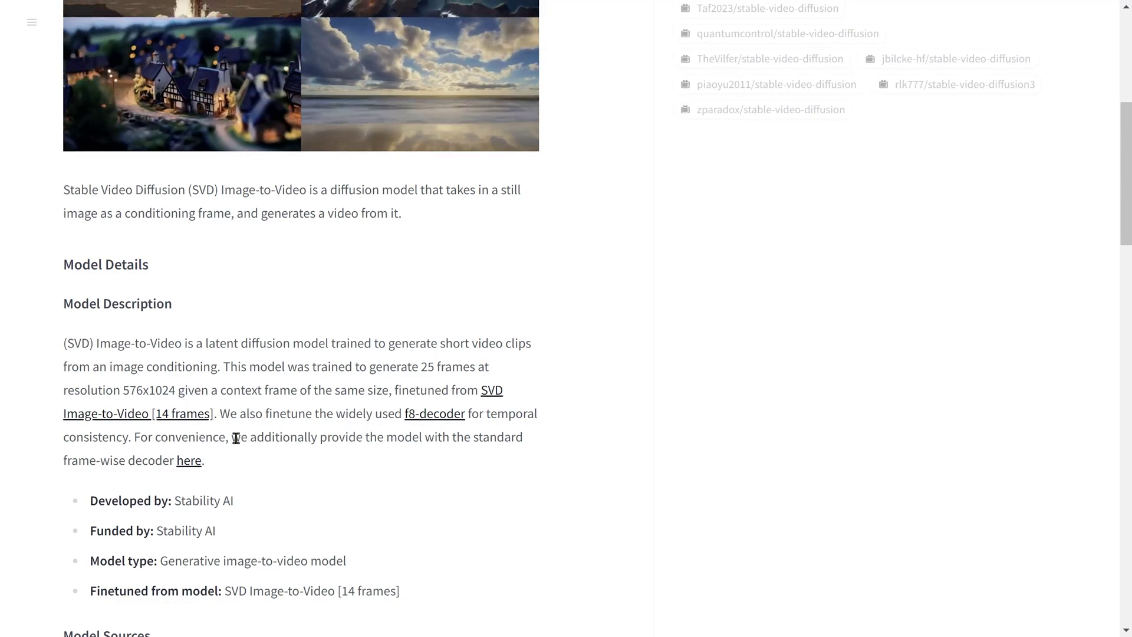
scroll(386, 460, "up", 3)
scroll(386, 459, "up", 3)
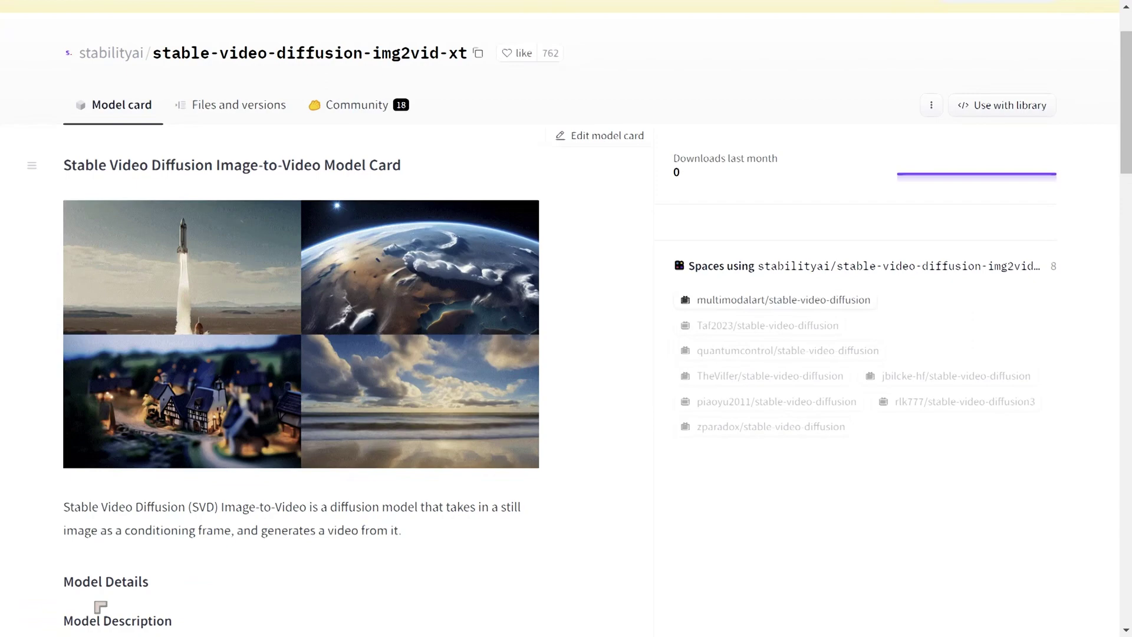
scroll(100, 604, "down", 4)
scroll(135, 607, "down", 3)
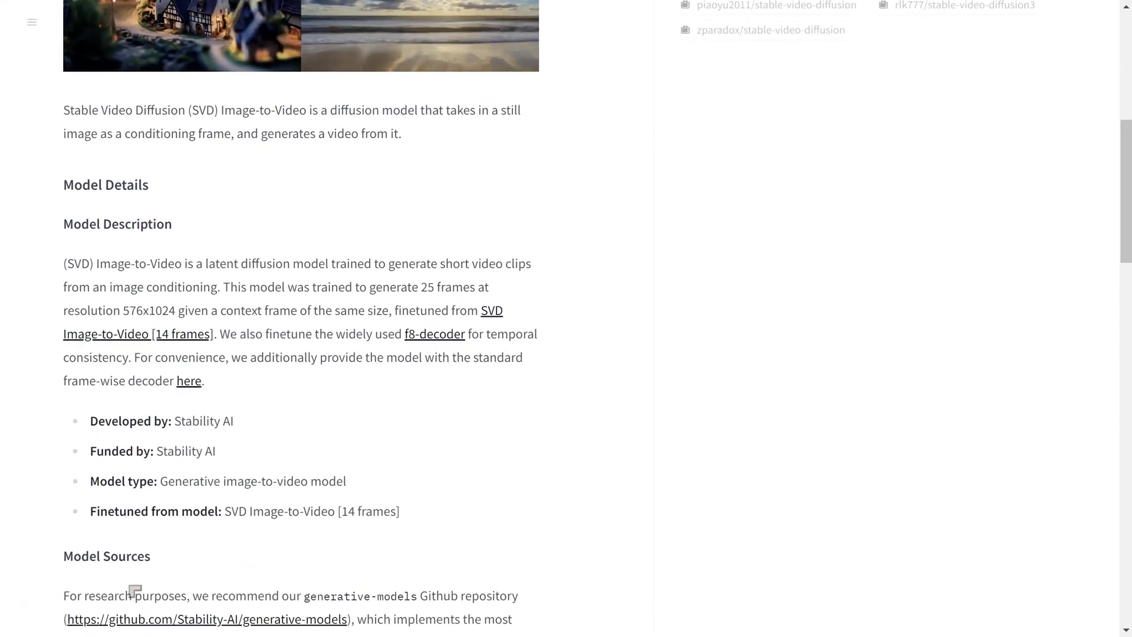
scroll(133, 576, "up", 1)
scroll(134, 576, "up", 6)
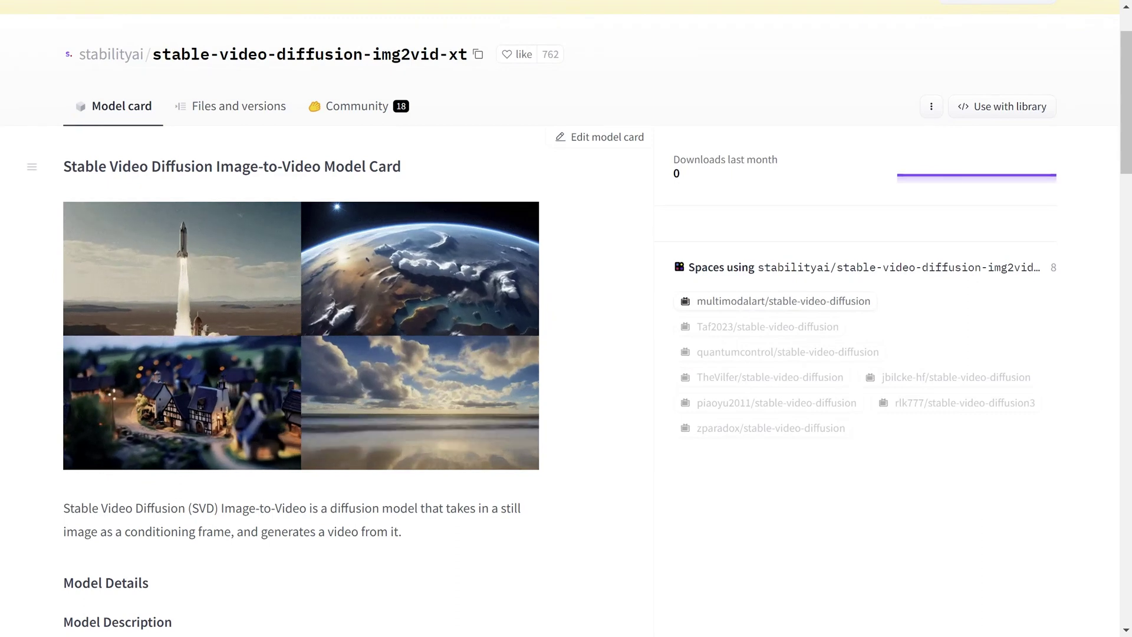
scroll(488, 167, "up", 2)
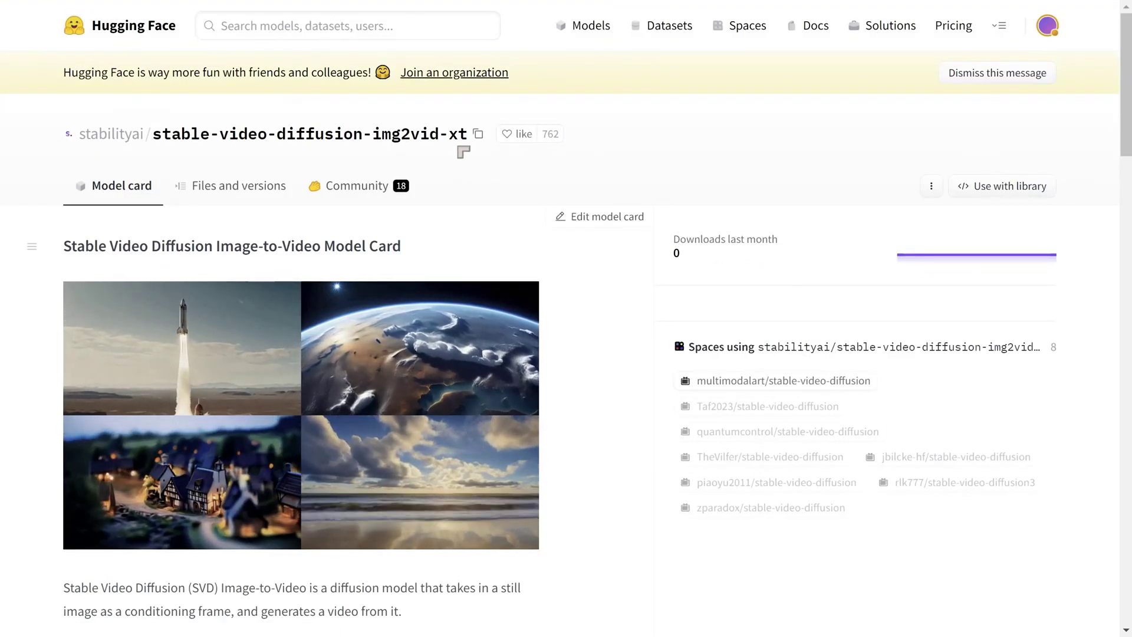
key("alt+Left")
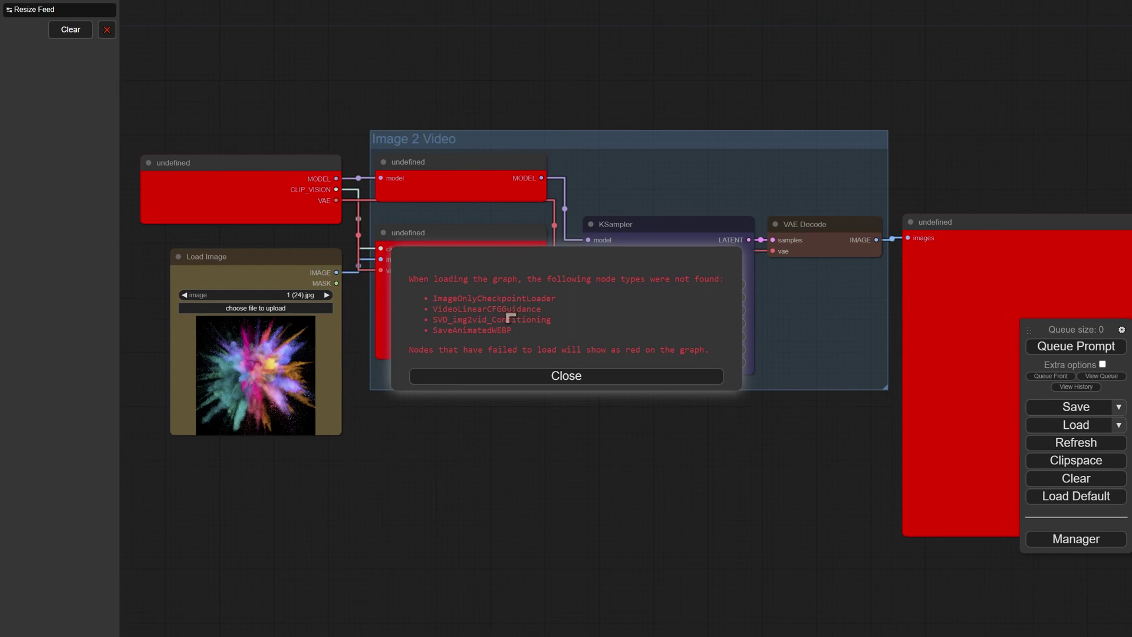
Step: Close the missing node types warning and open the ComfyUI Manager Menu
left_click_drag(1031, 293, 1024, 315)
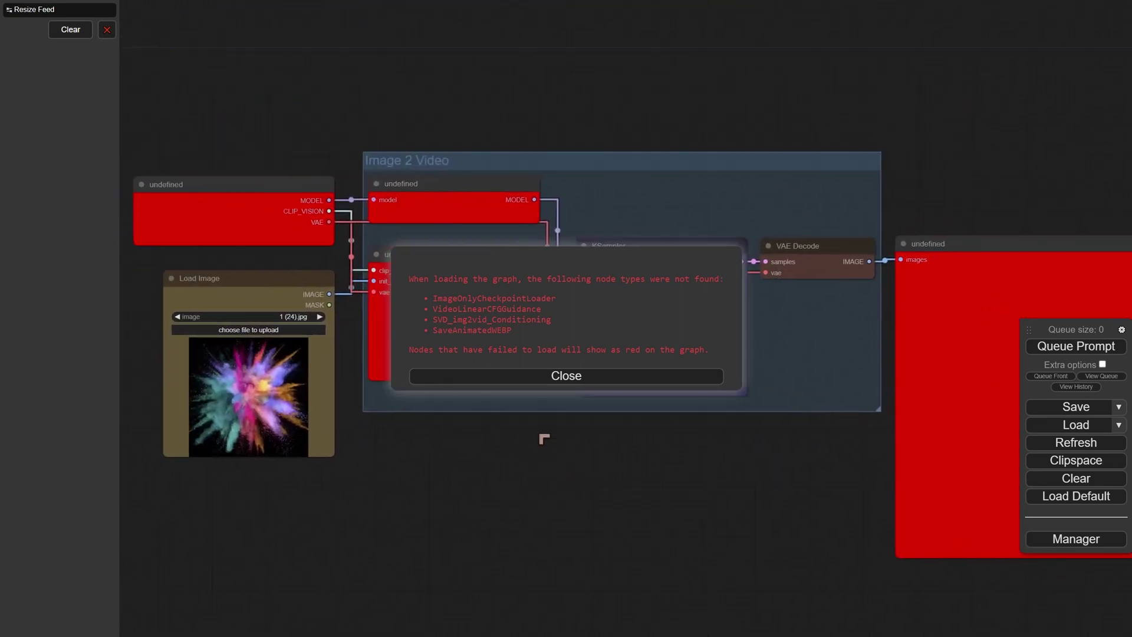
left_click(587, 382)
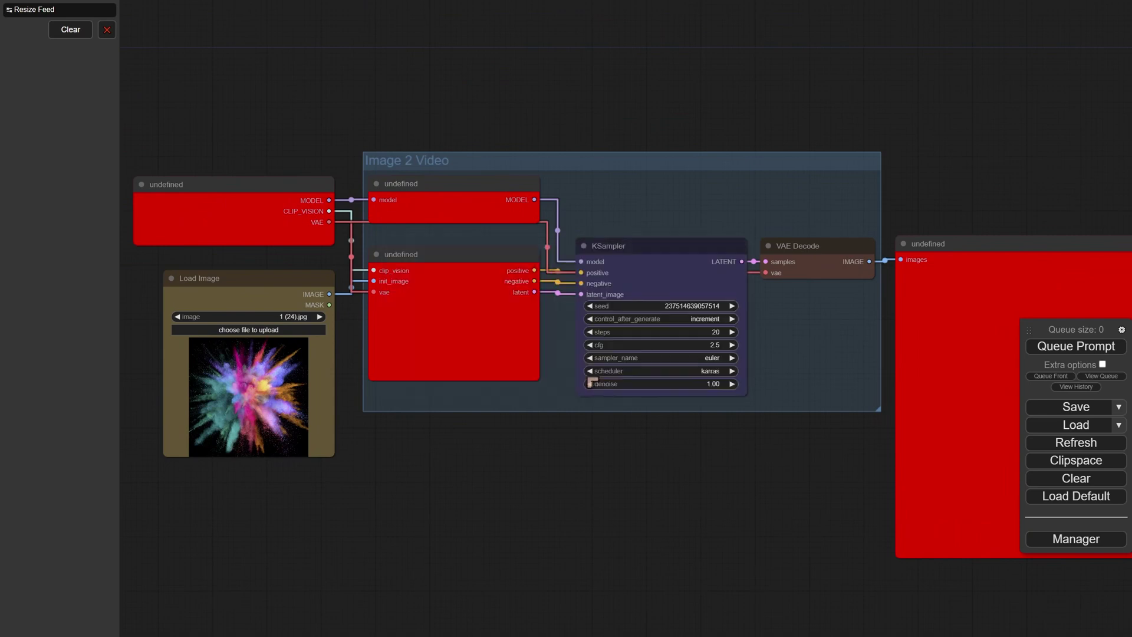
left_click(1063, 546)
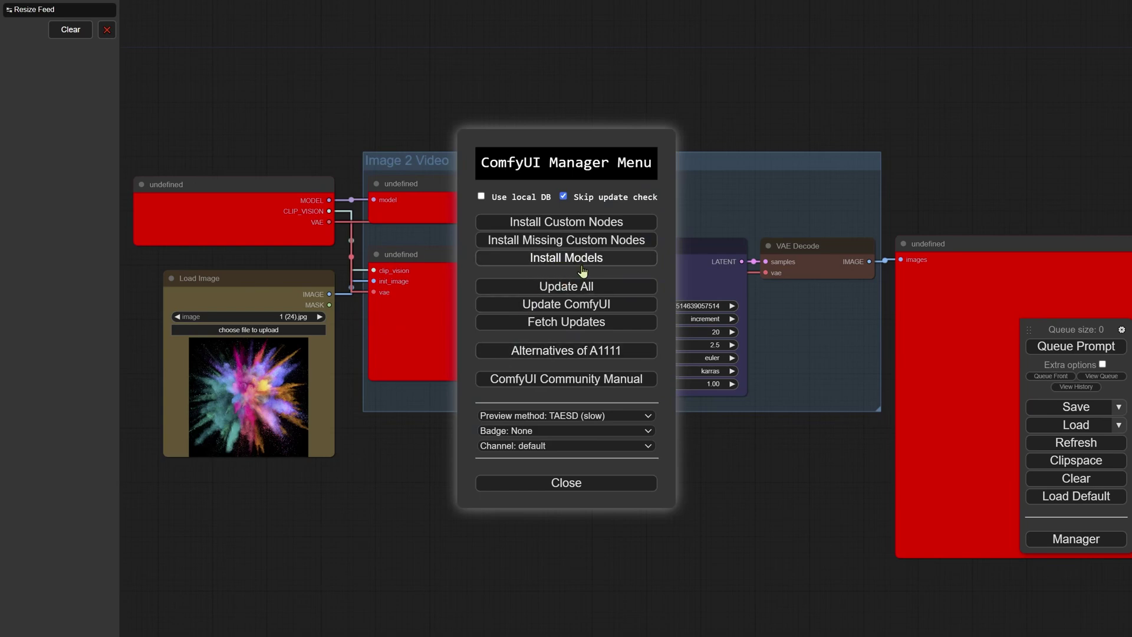
Step: Update ComfyUI and ComfyUI-Manager, fetch node updates, and install the missing custom nodes
left_click(588, 305)
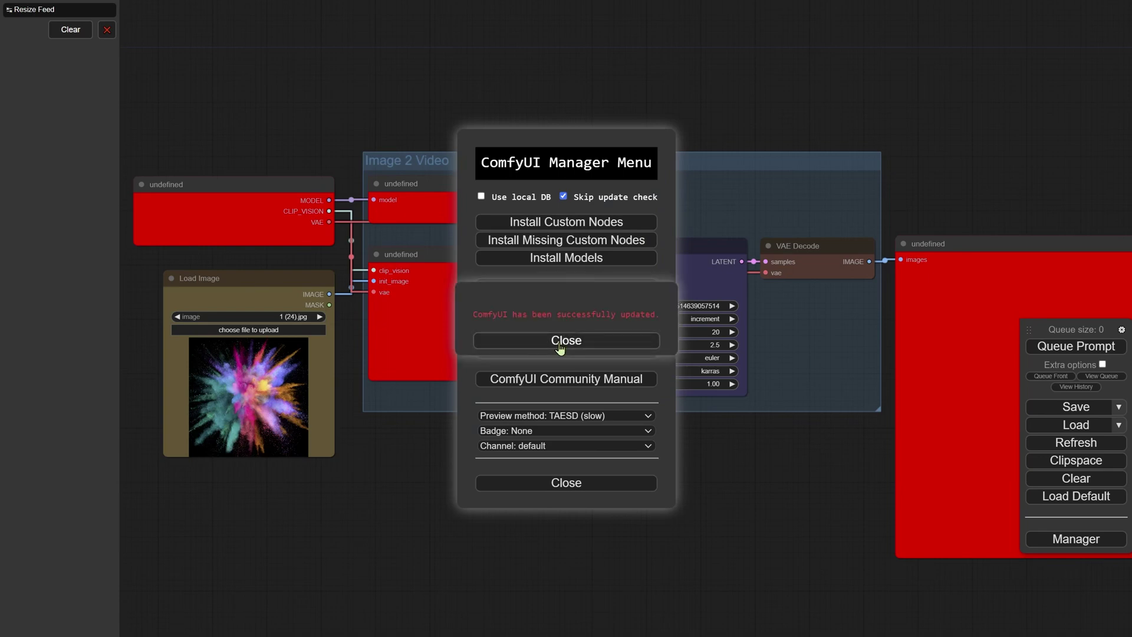
left_click(560, 342)
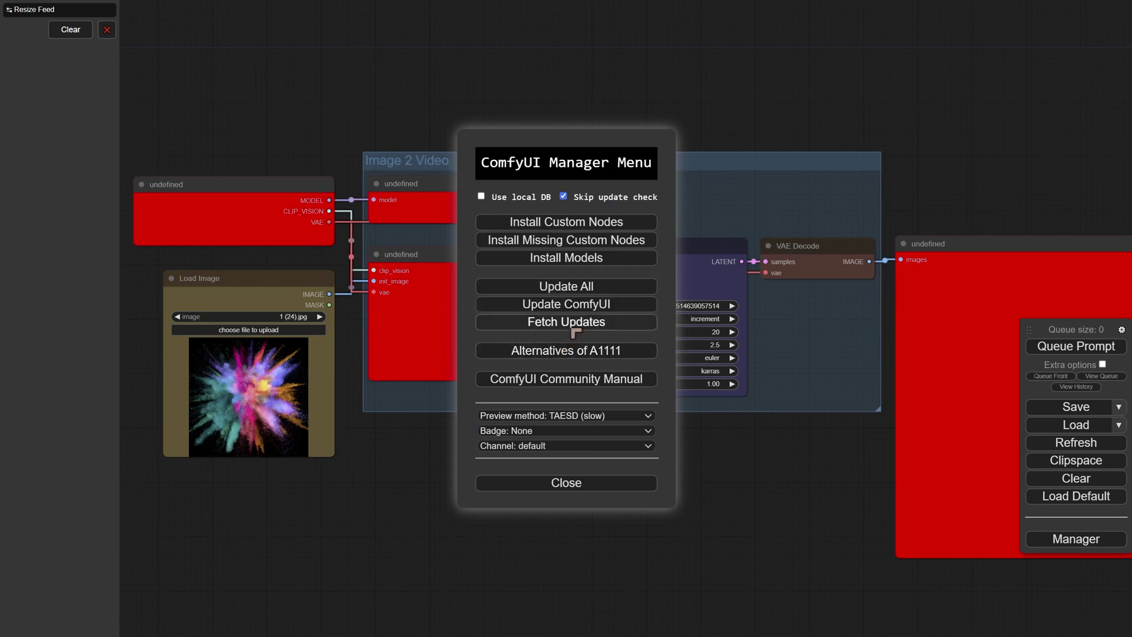
left_click(573, 327)
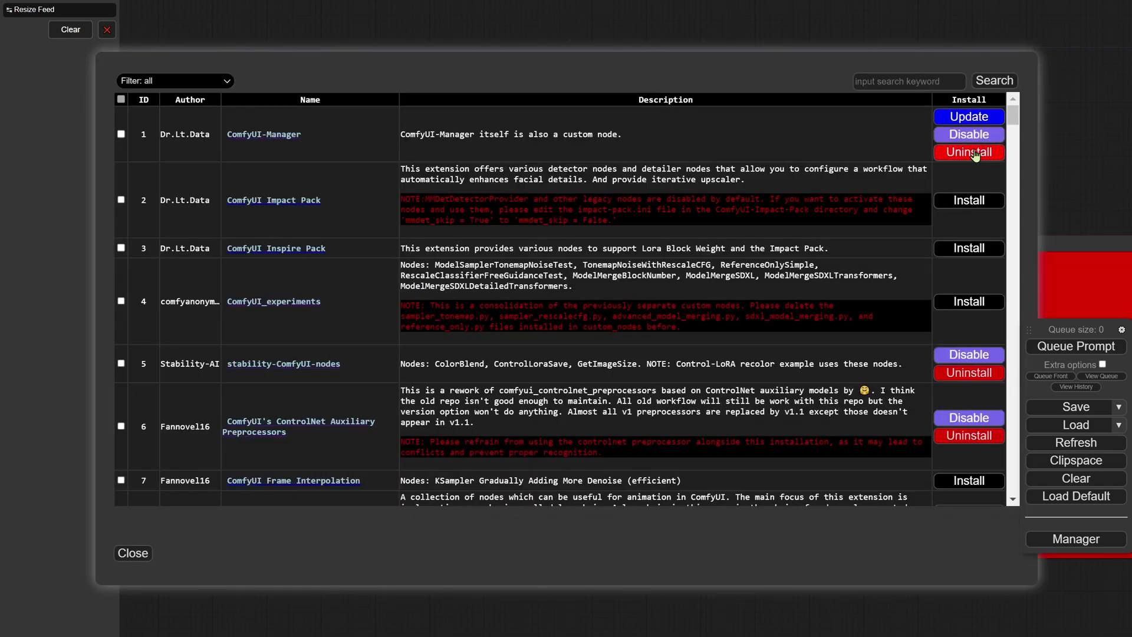
left_click(967, 117)
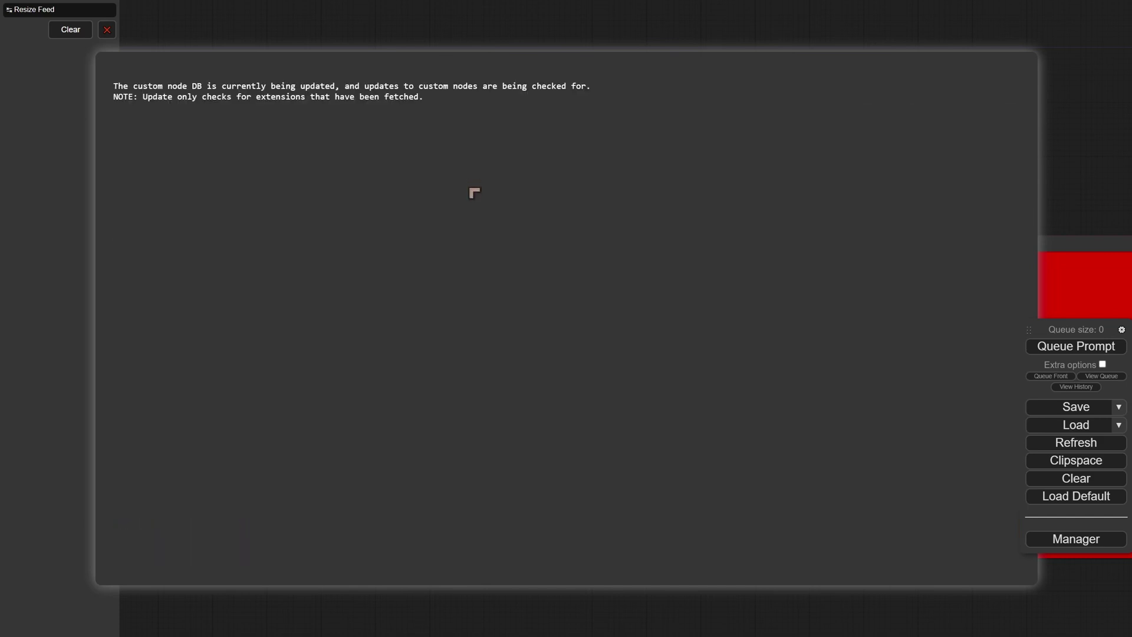
key("Escape")
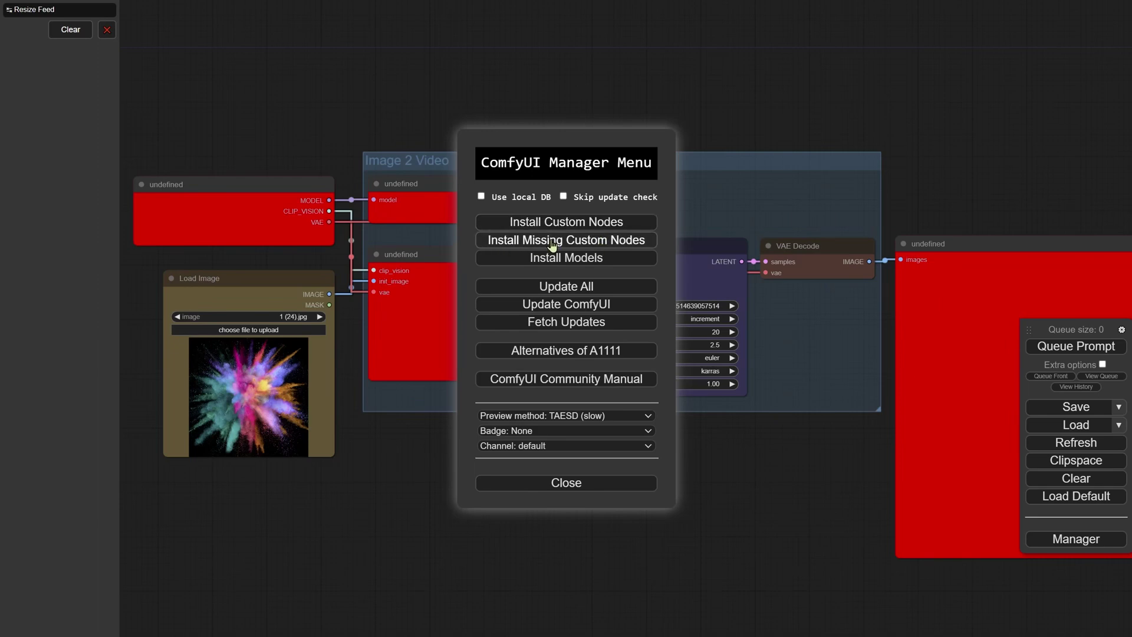
left_click(598, 240)
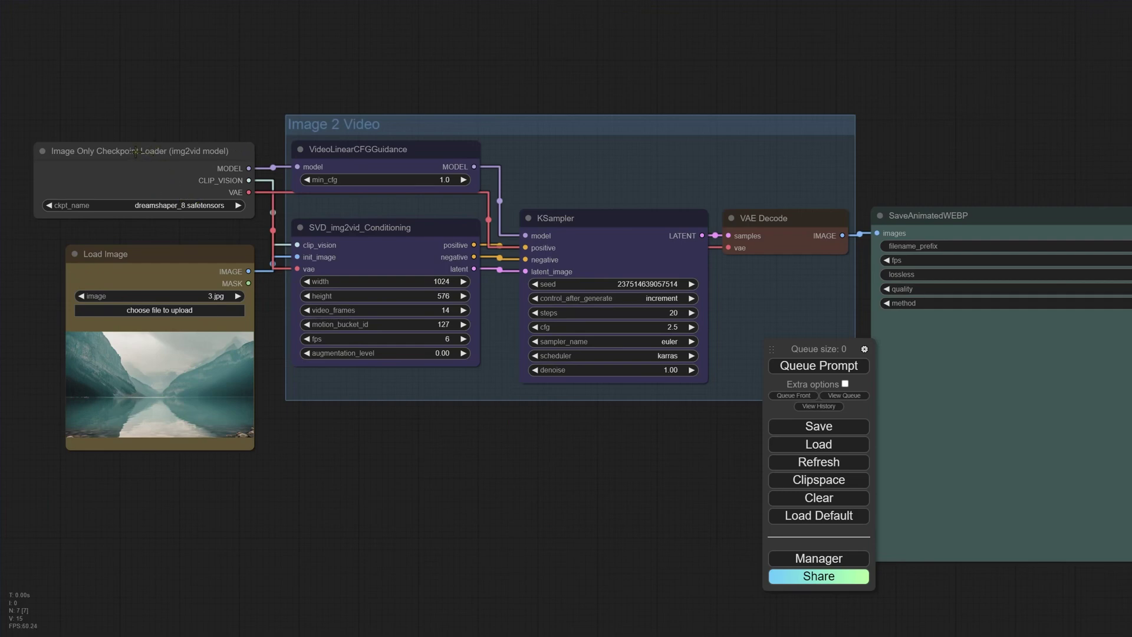
Step: Set the Image Only Checkpoint Loader's ckpt_name to svd\svd_xt.safetensors
left_click_drag(134, 151, 142, 150)
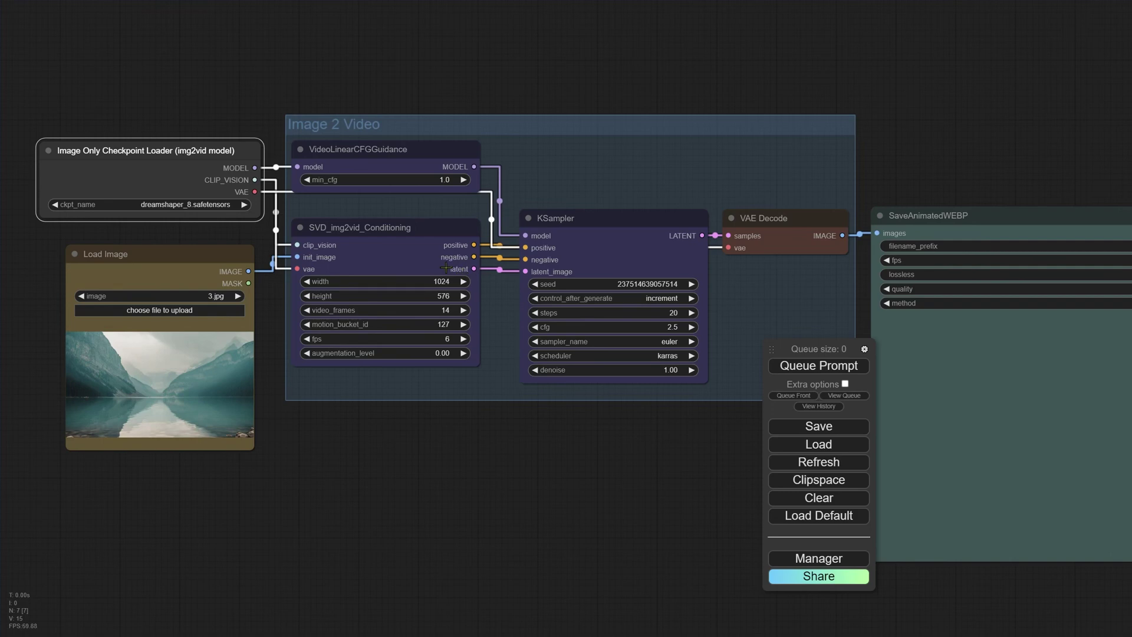
left_click(194, 206)
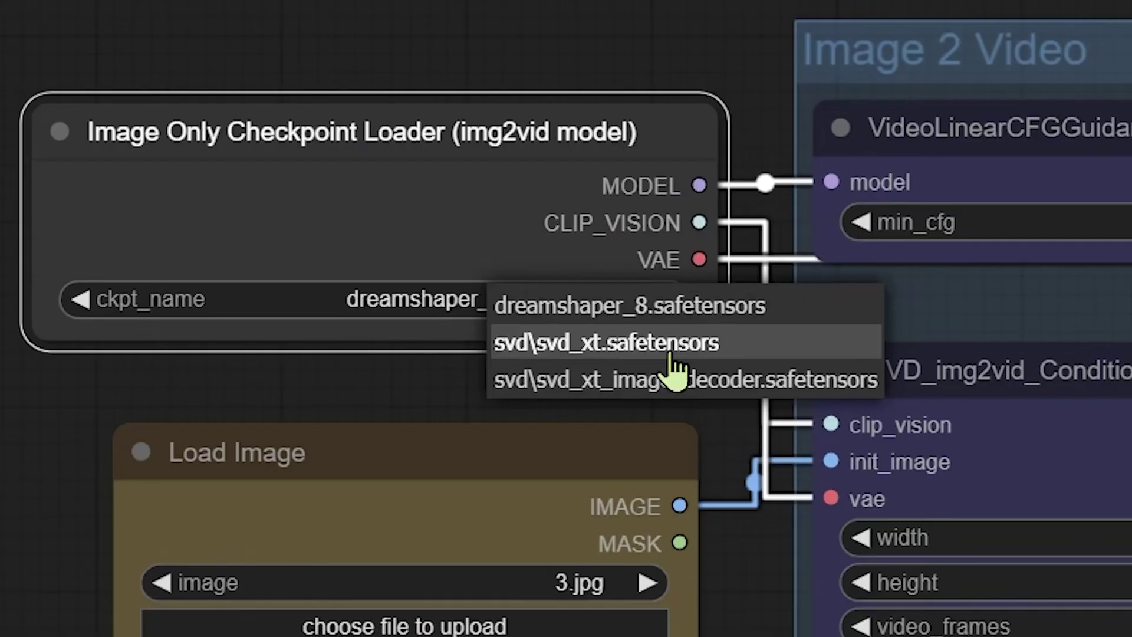
left_click(243, 219)
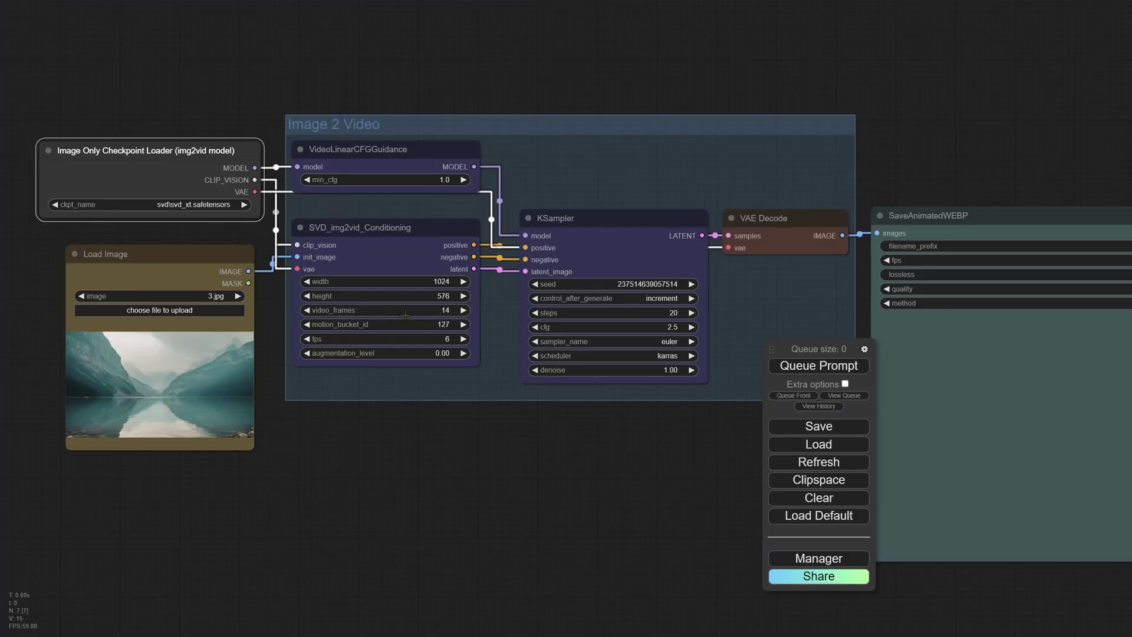
left_click(421, 311)
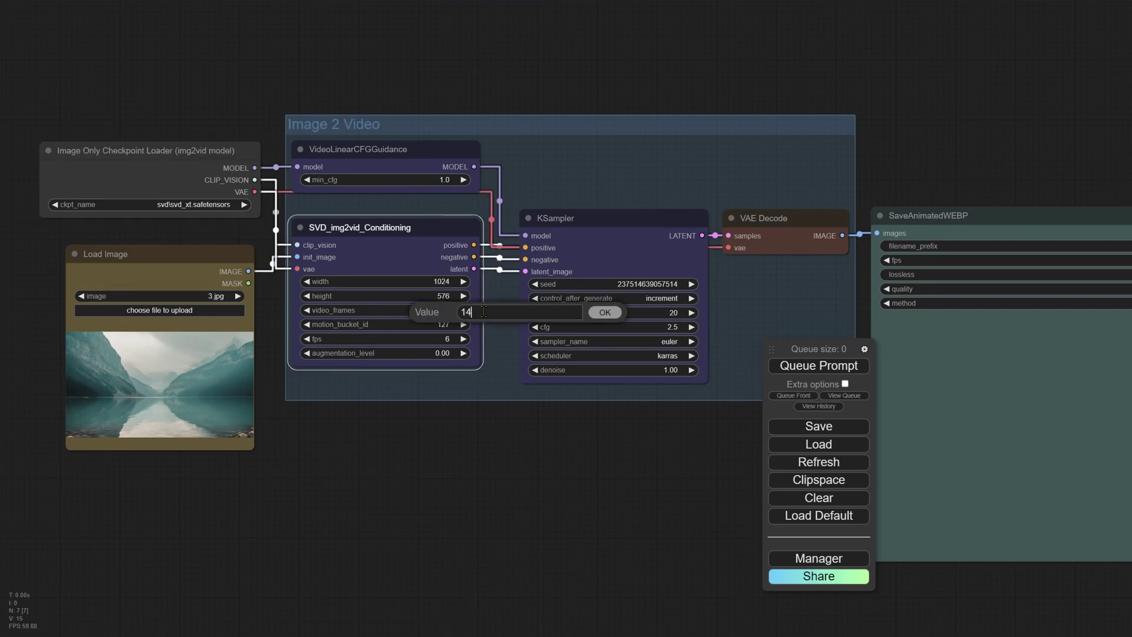
Step: Set video_frames on SVD_img2vid_Conditioning to 25
type("25")
left_click(605, 312)
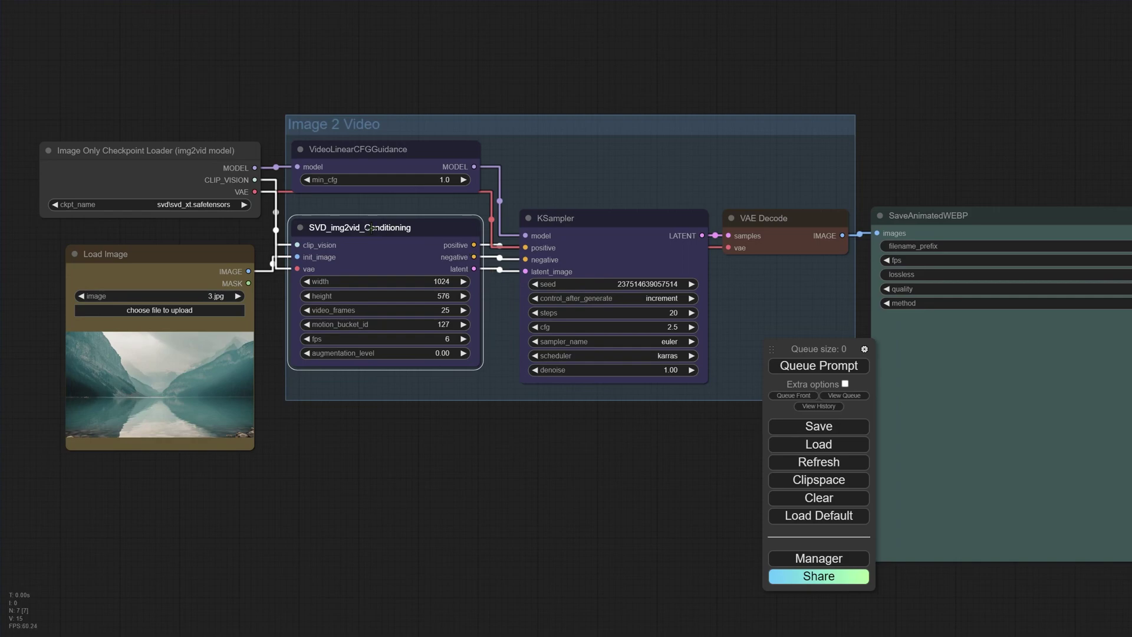
scroll(371, 228, "up", 9)
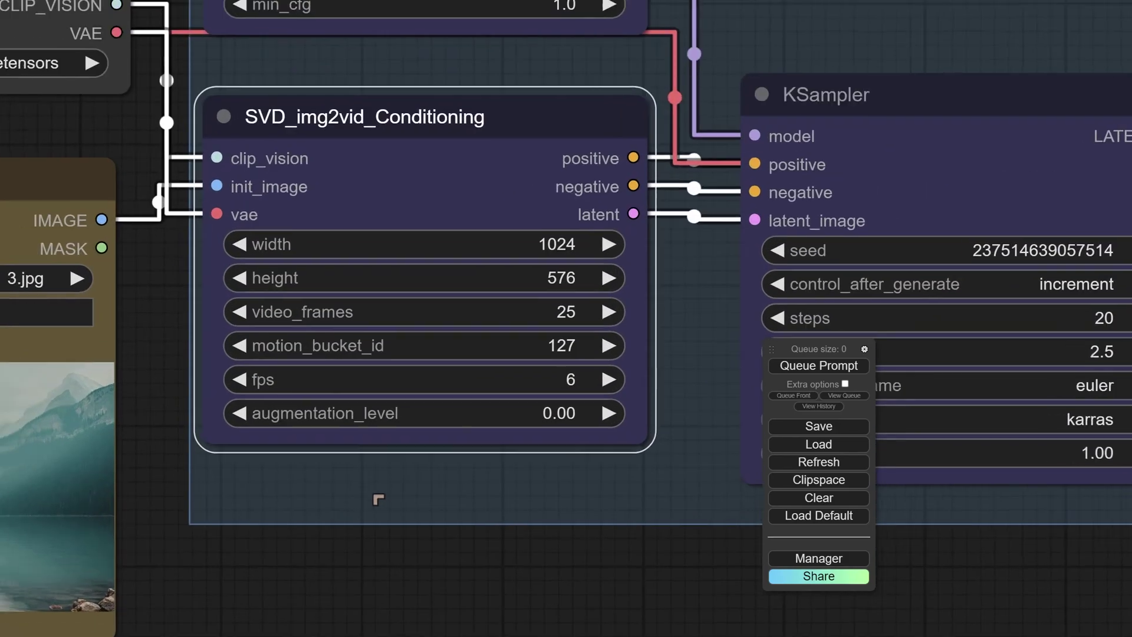
Step: Pan across the Image 2 Video group to review the loader, image, guidance and KSampler nodes
left_click_drag(376, 497, 585, 465)
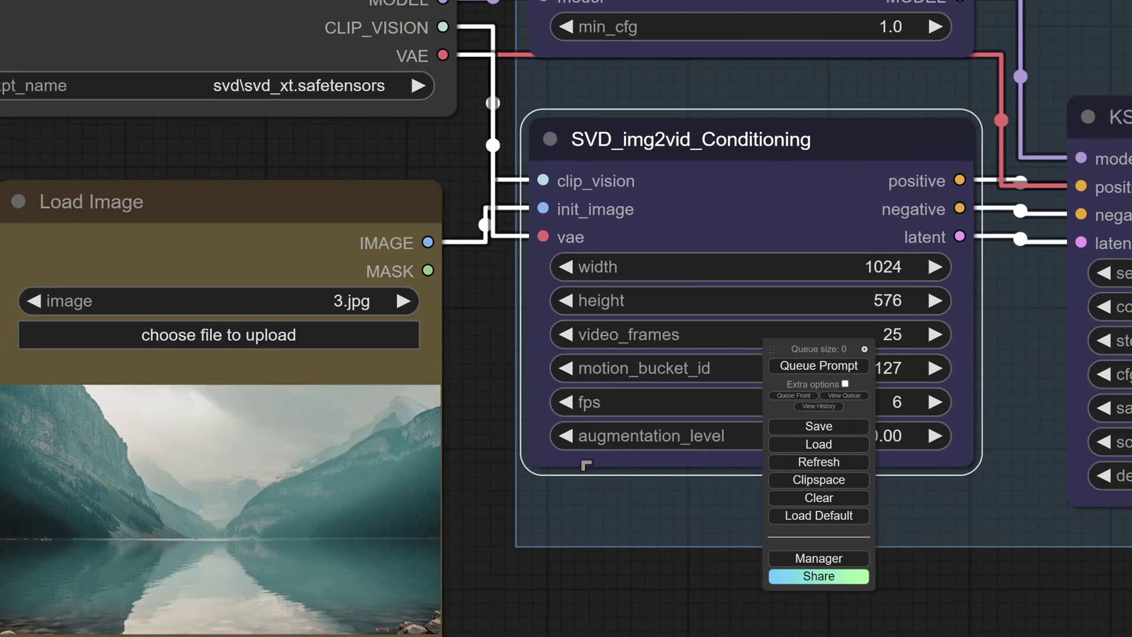
left_click_drag(492, 374, 667, 297)
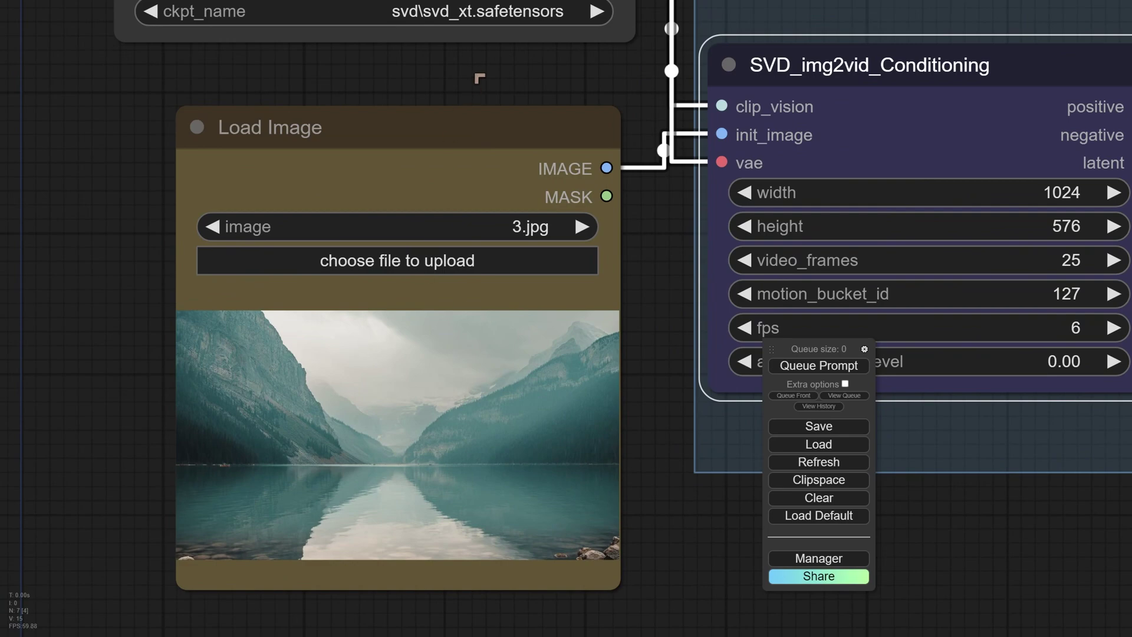
left_click_drag(479, 79, 407, 435)
left_click_drag(336, 169, 462, 134)
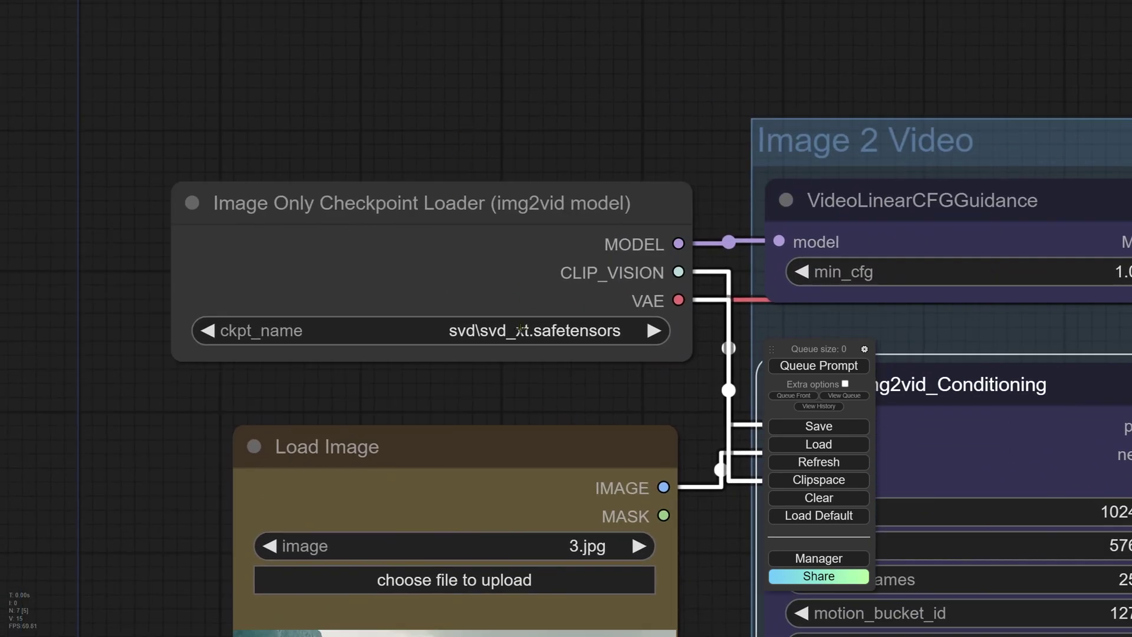
left_click_drag(589, 122, 121, 121)
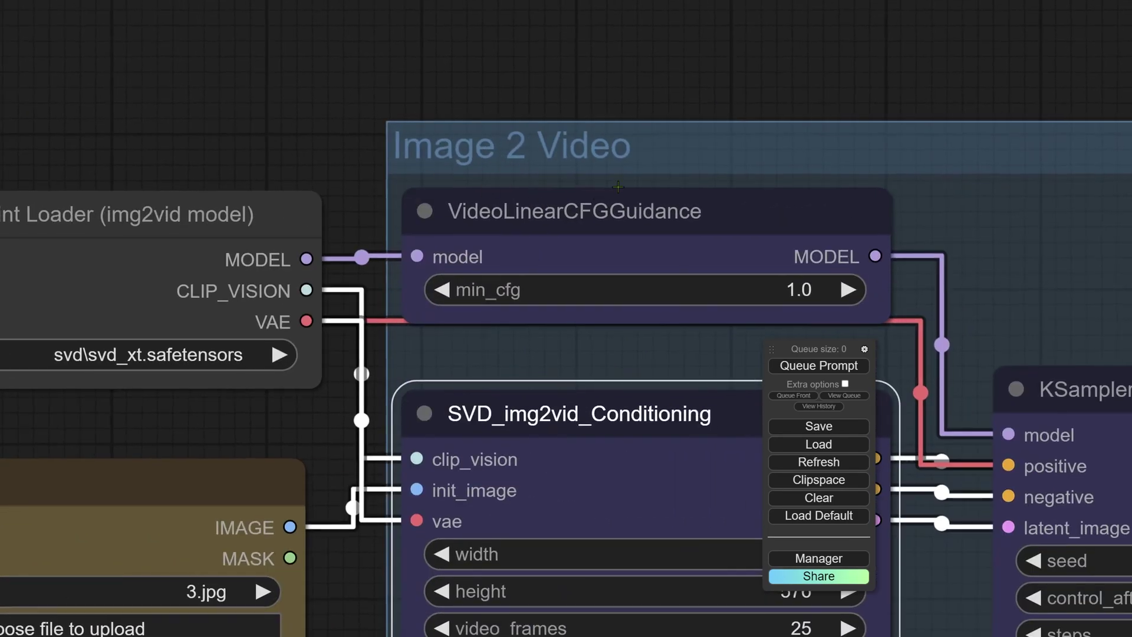
scroll(629, 76, "down", 3)
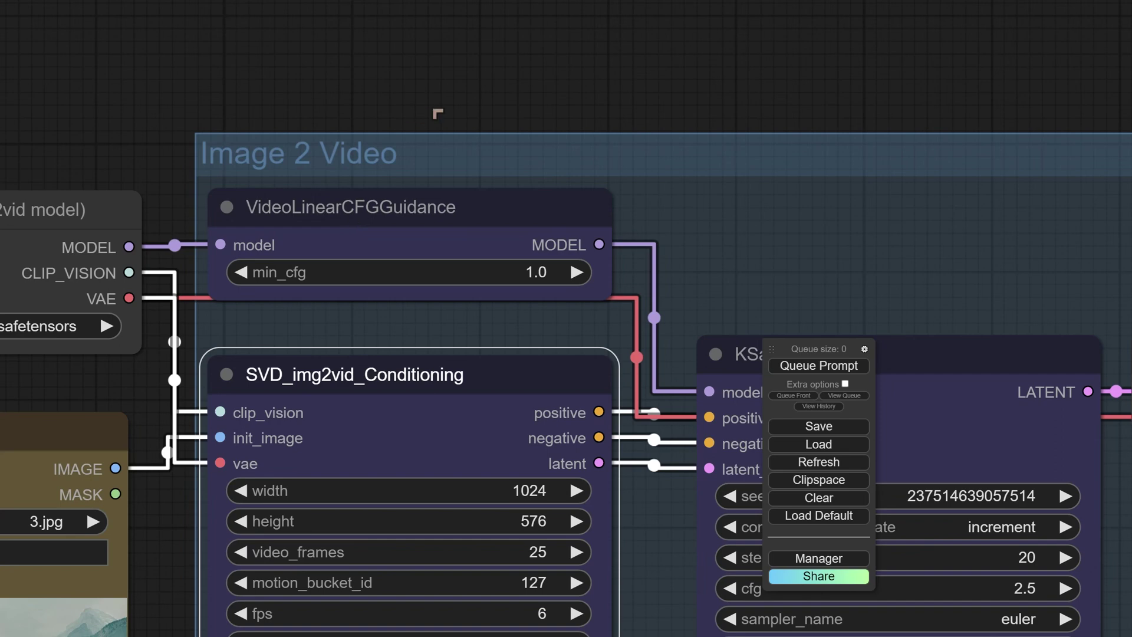
scroll(772, 265, "down", 3)
scroll(773, 241, "down", 5)
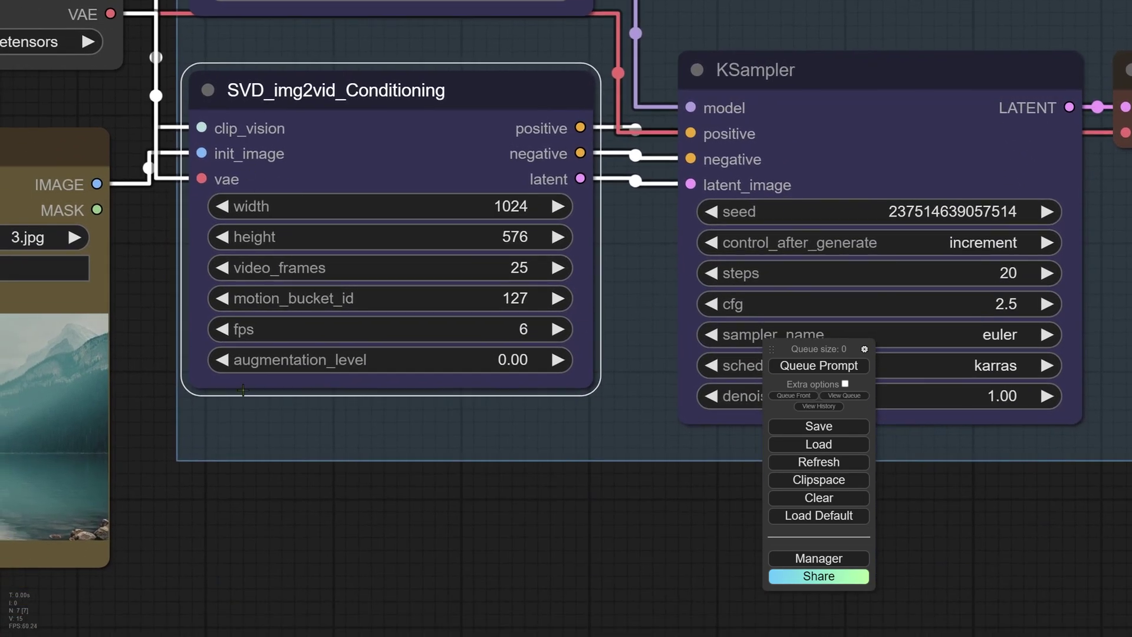
scroll(245, 429, "up", 2)
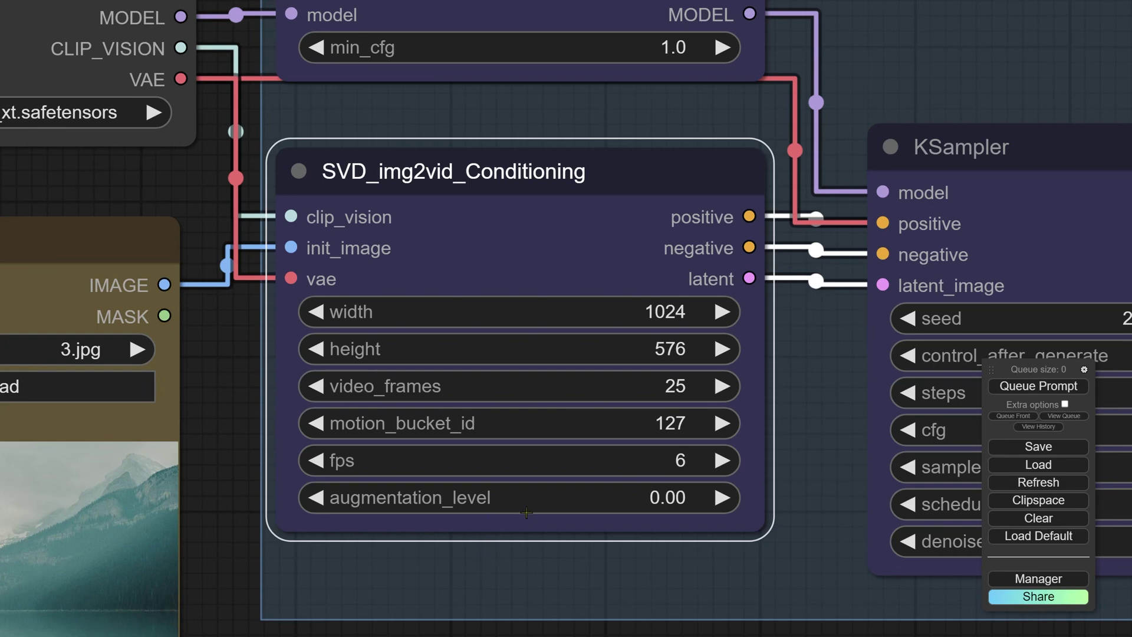
Step: Pan and zoom the graph to center the KSampler node
left_click_drag(451, 471, 491, 459)
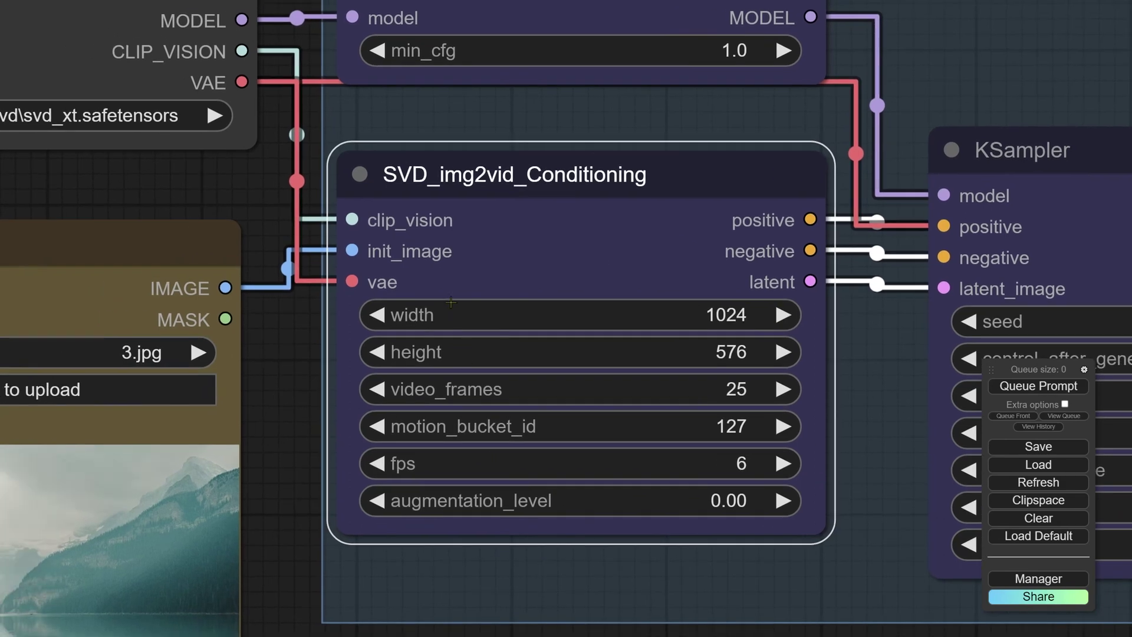
scroll(511, 307, "down", 5)
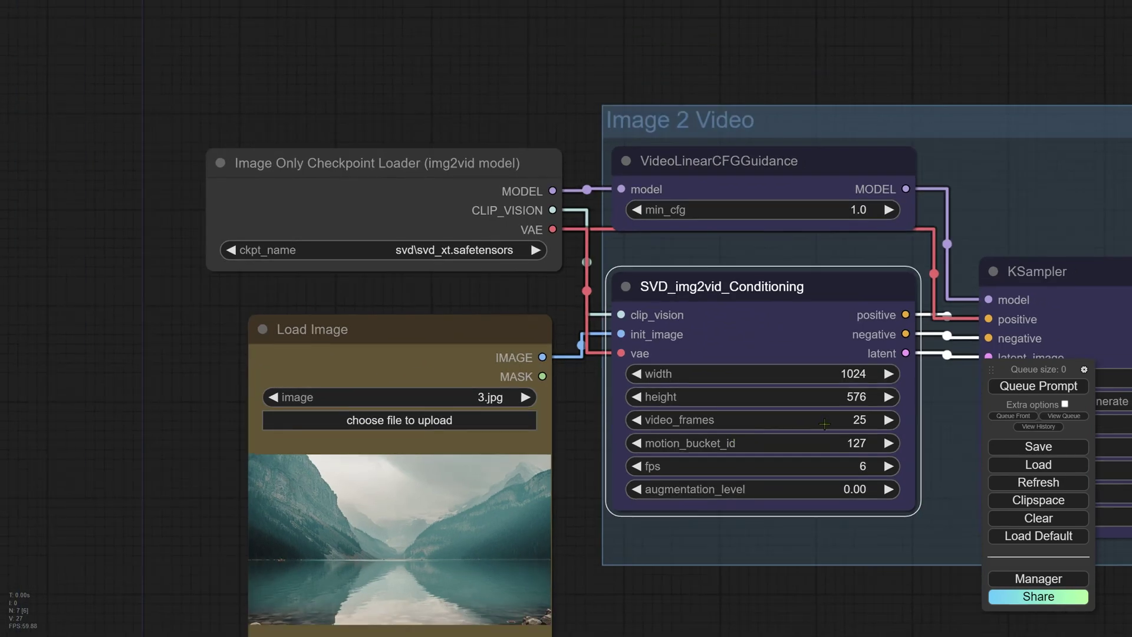
left_click_drag(705, 259, 403, 265)
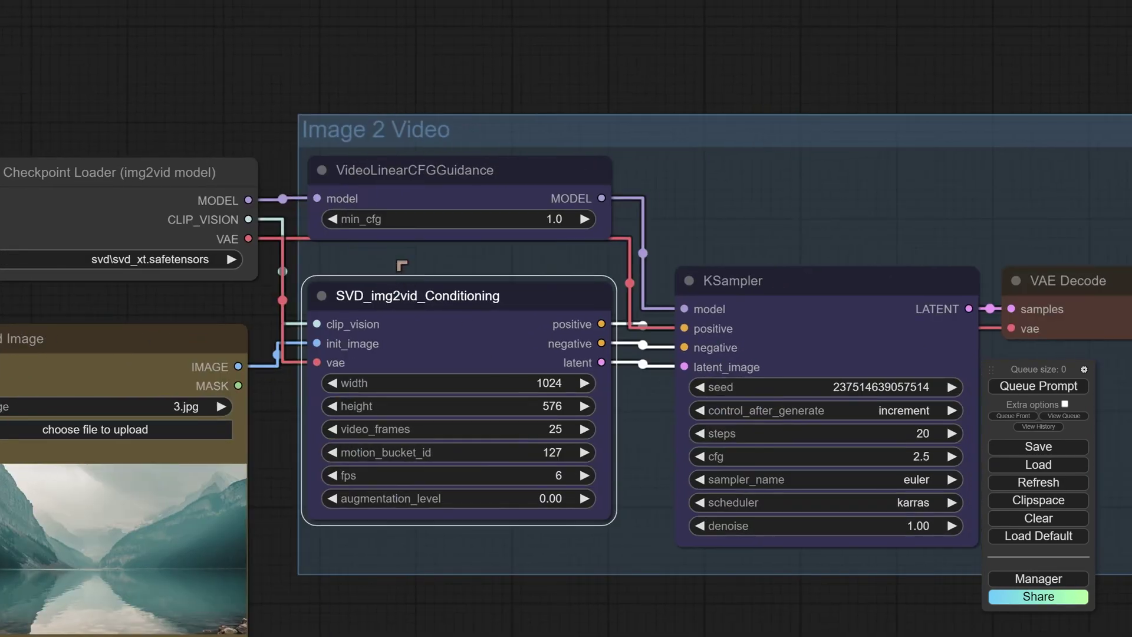
scroll(402, 266, "up", 3)
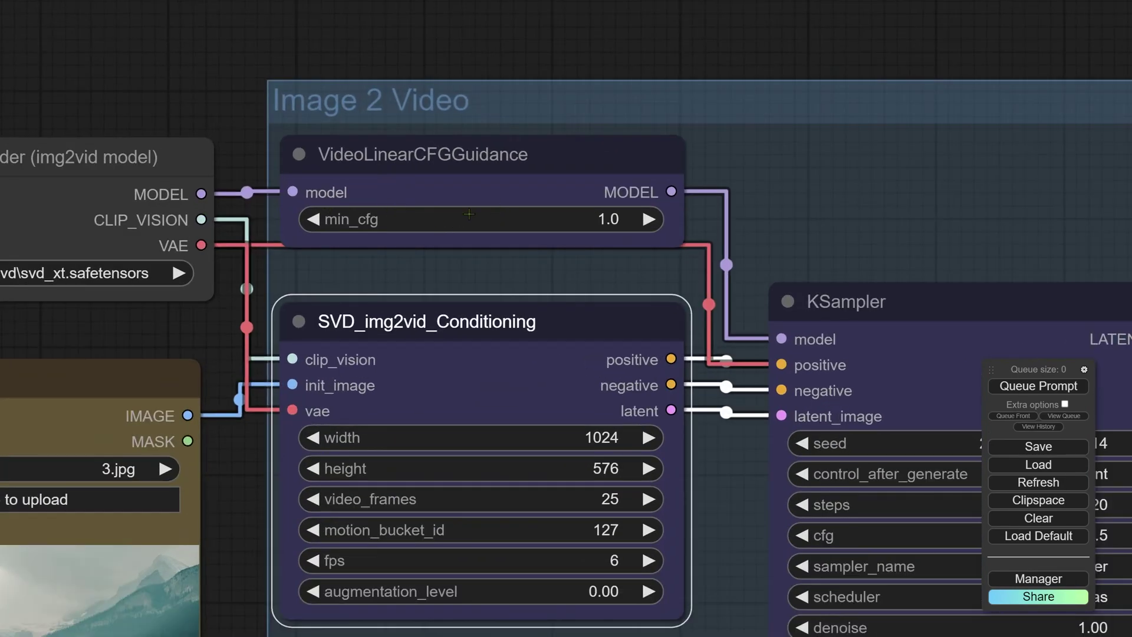
left_click_drag(797, 390, 543, 359)
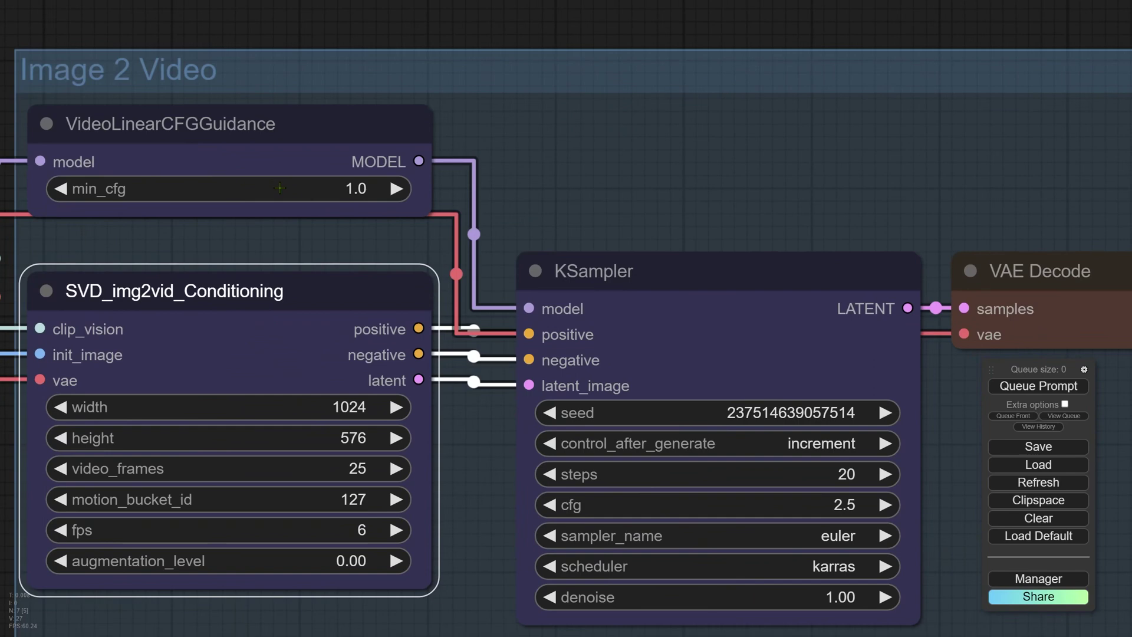
left_click_drag(578, 435, 507, 336)
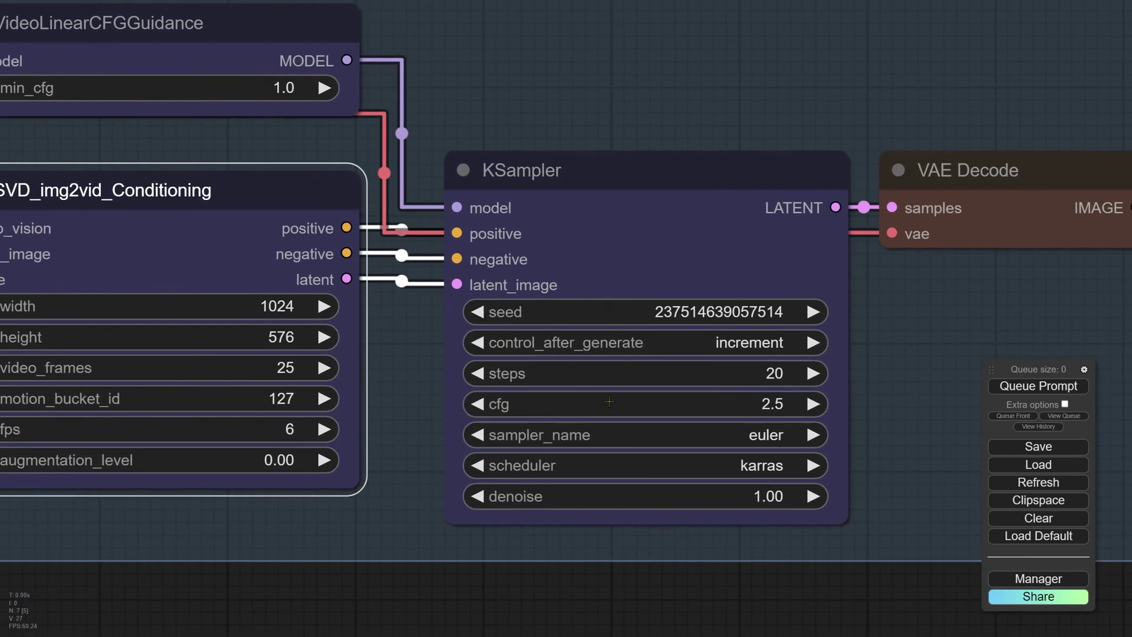
scroll(623, 415, "down", 1)
left_click_drag(627, 366, 572, 359)
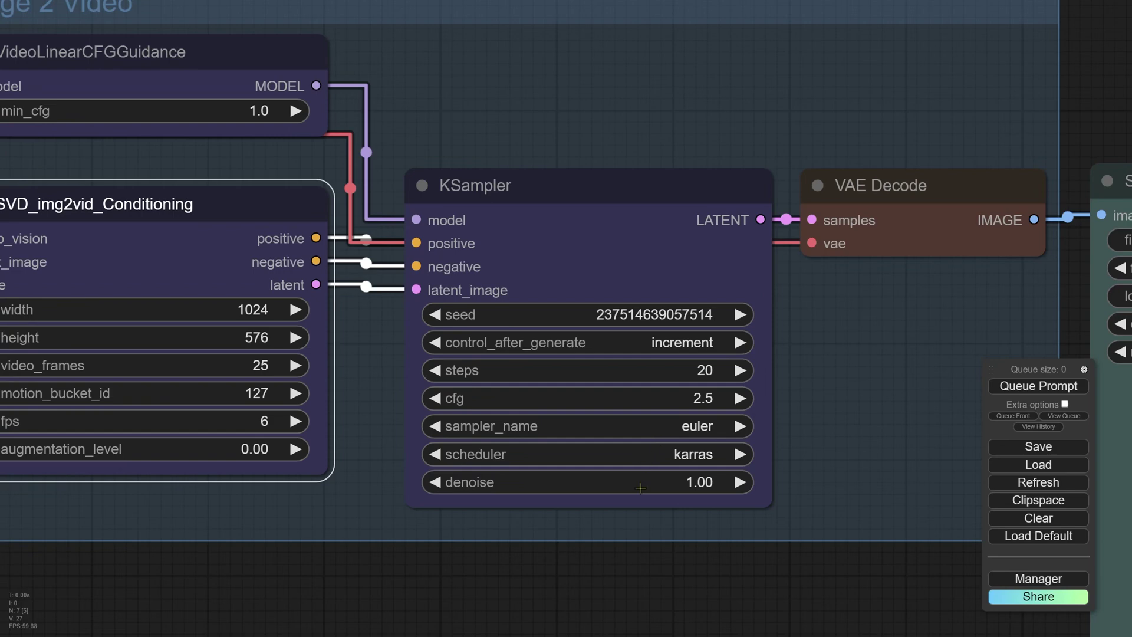
scroll(705, 369, "up", 2)
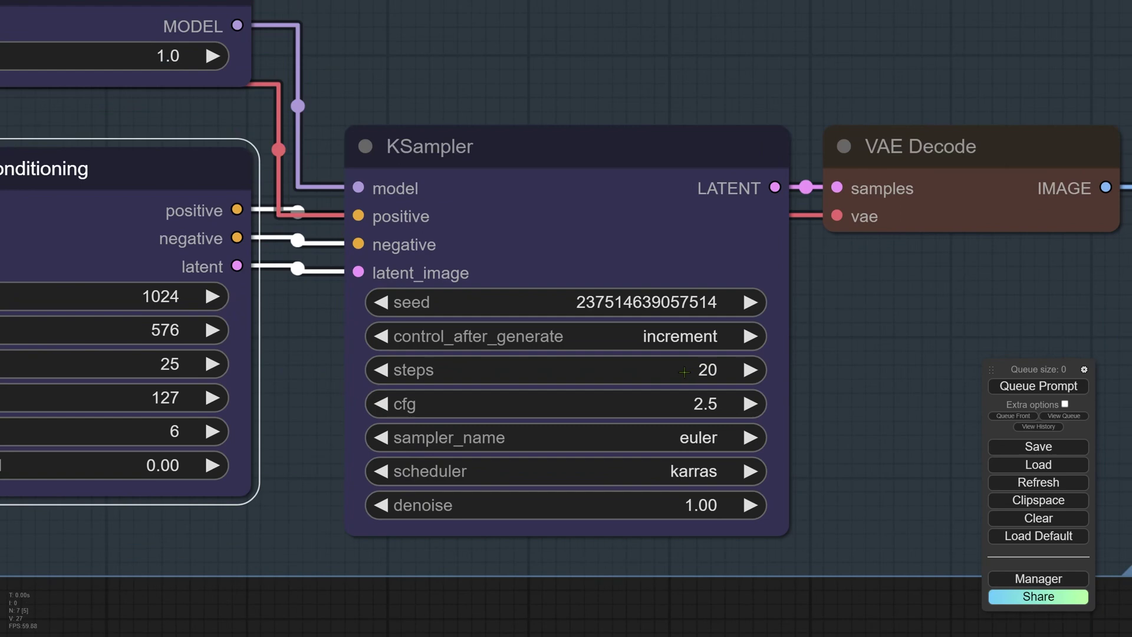
scroll(566, 371, "down", 2)
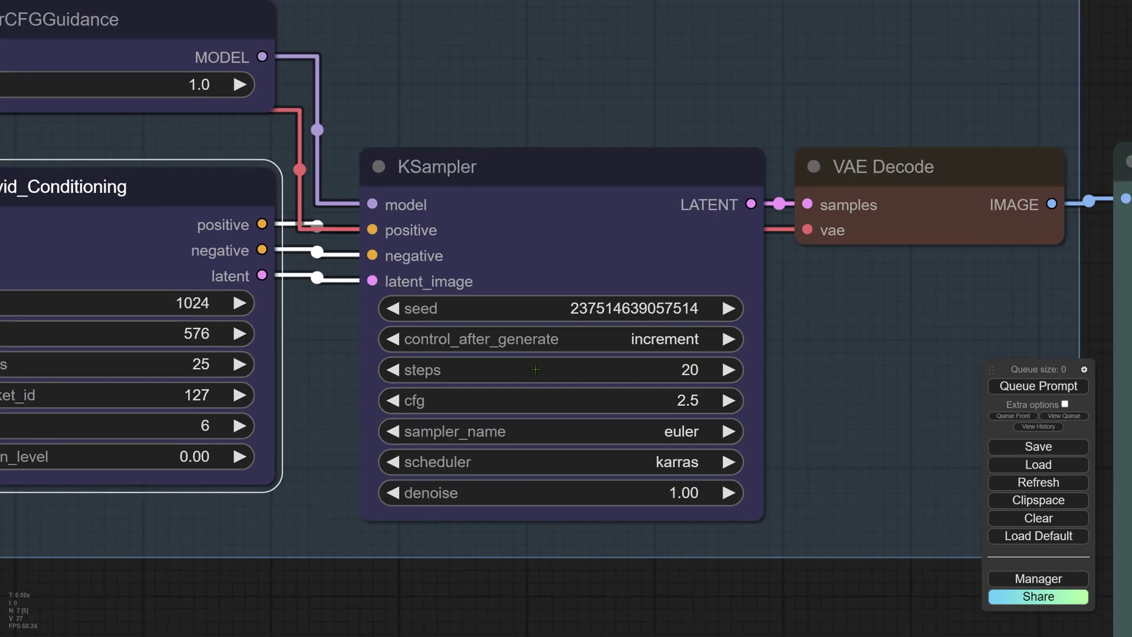
left_click_drag(594, 375, 535, 375)
Step: Change the KSampler steps from 20 to 10
left_click(575, 370)
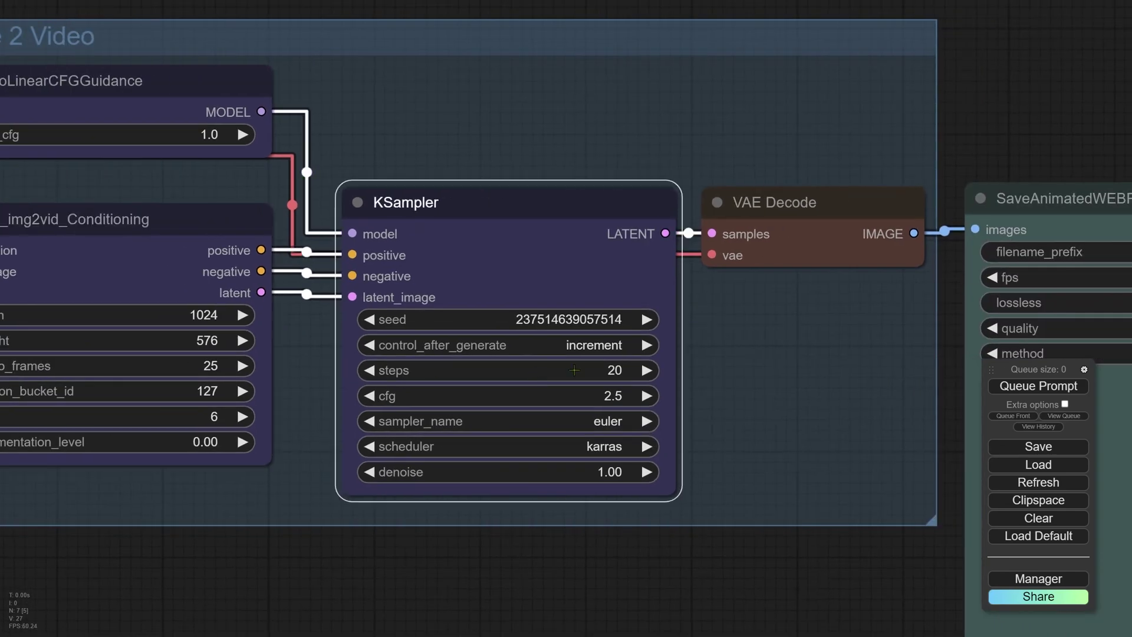
left_click_drag(644, 364, 479, 353)
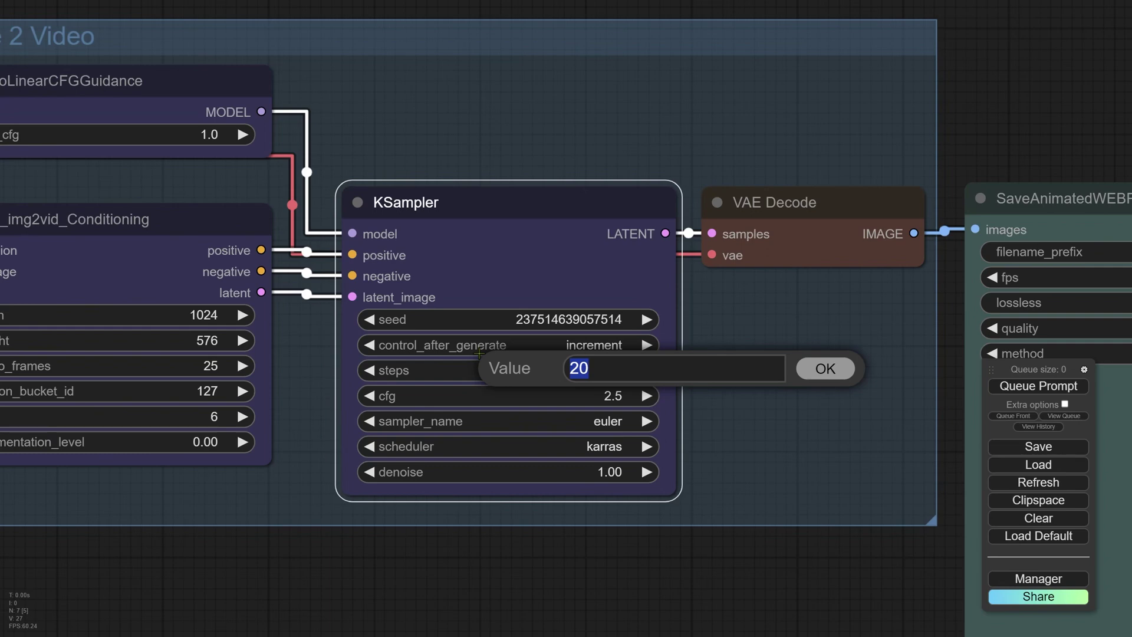
type("10")
left_click(824, 370)
scroll(424, 384, "down", 5)
left_click_drag(816, 373, 366, 225)
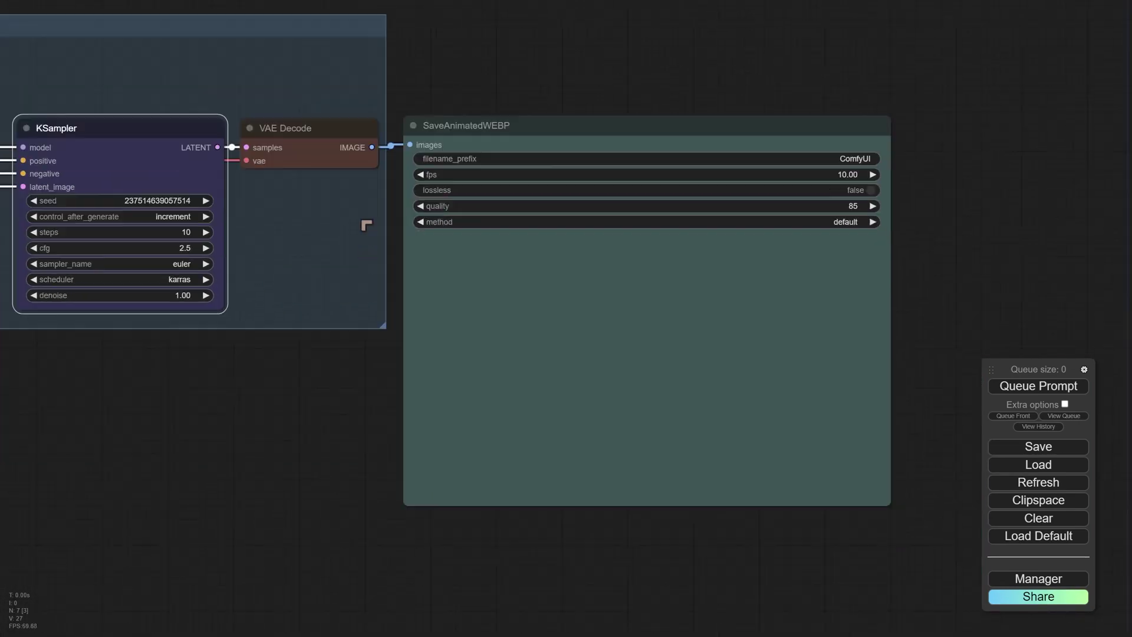
Step: Set the SaveAnimatedWEBP filename prefix to 'SVD'
left_click_drag(414, 118, 419, 200)
scroll(424, 199, "up", 2)
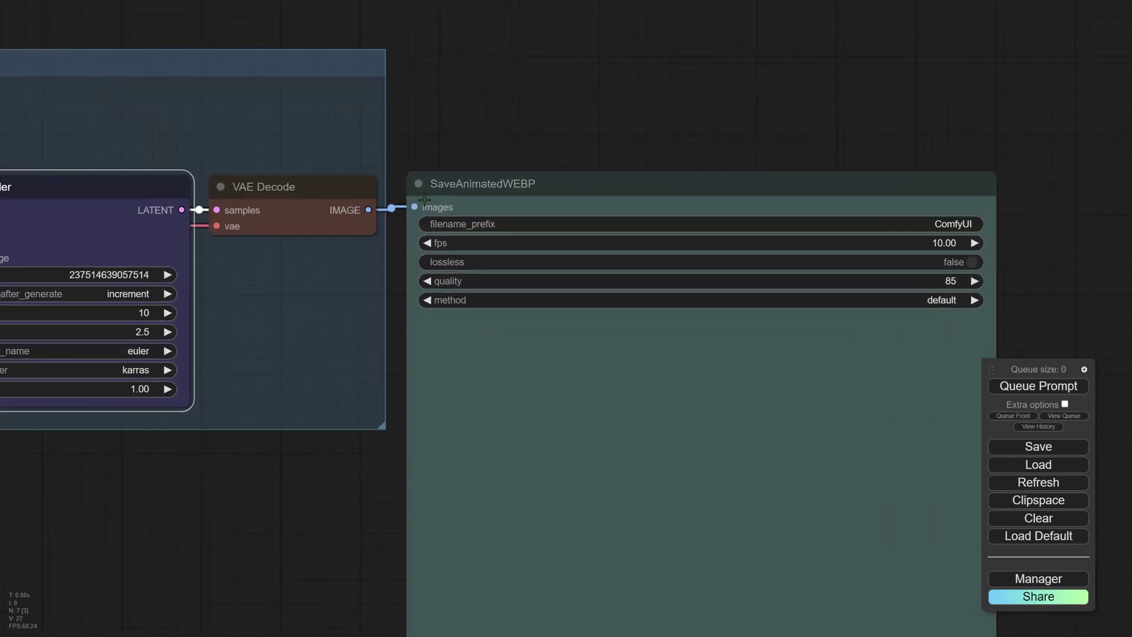
scroll(484, 171, "up", 1)
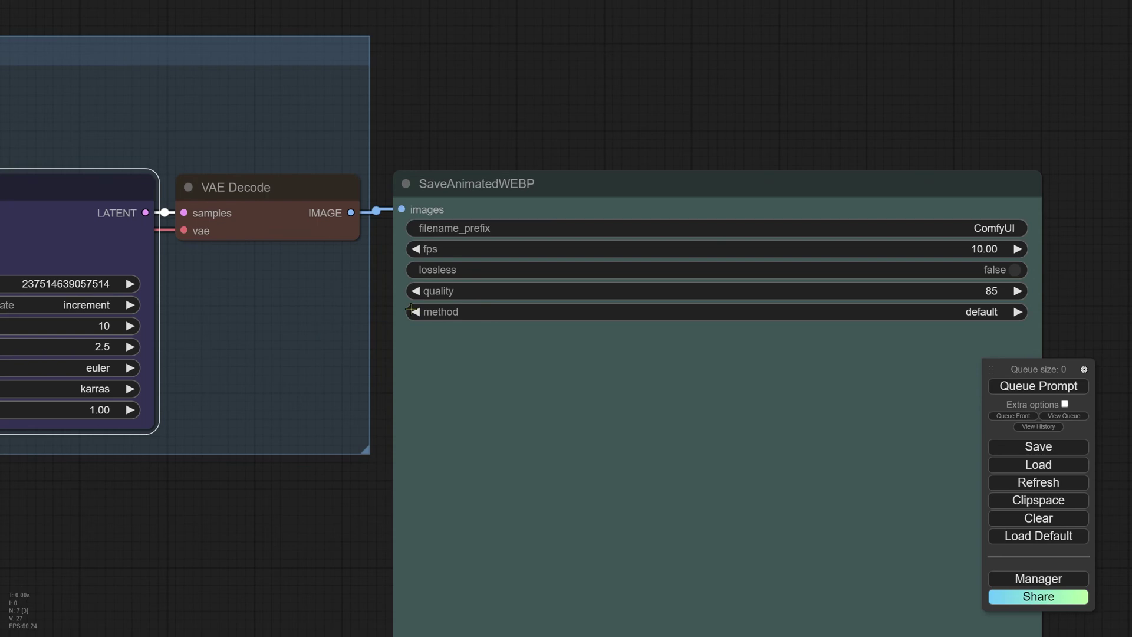
scroll(548, 213, "up", 3)
scroll(548, 212, "up", 2)
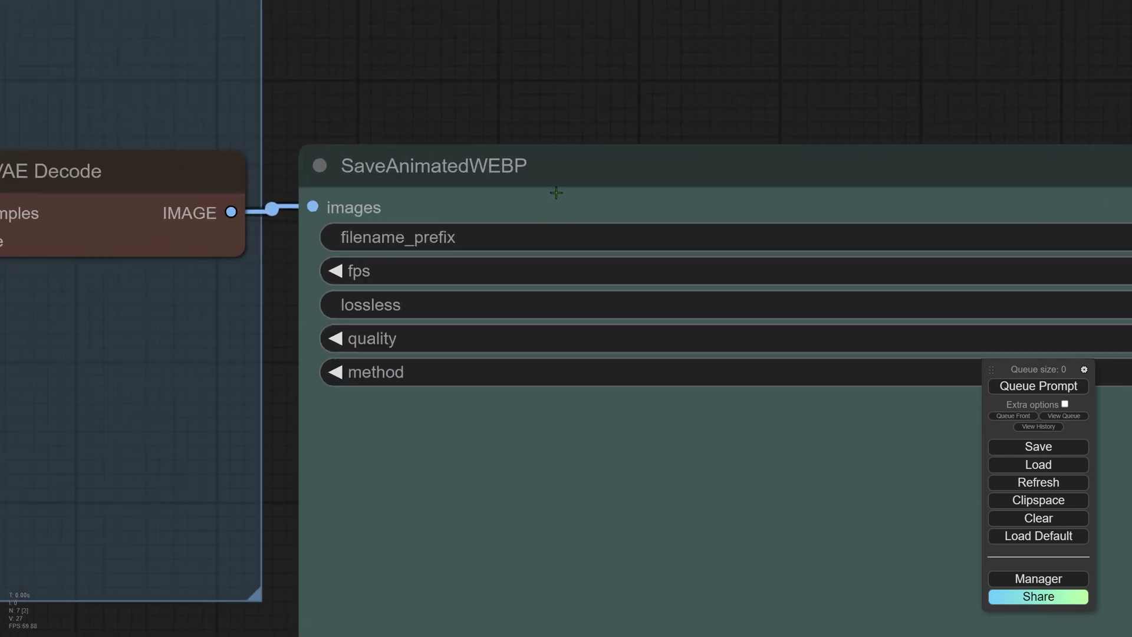
scroll(258, 287, "down", 4)
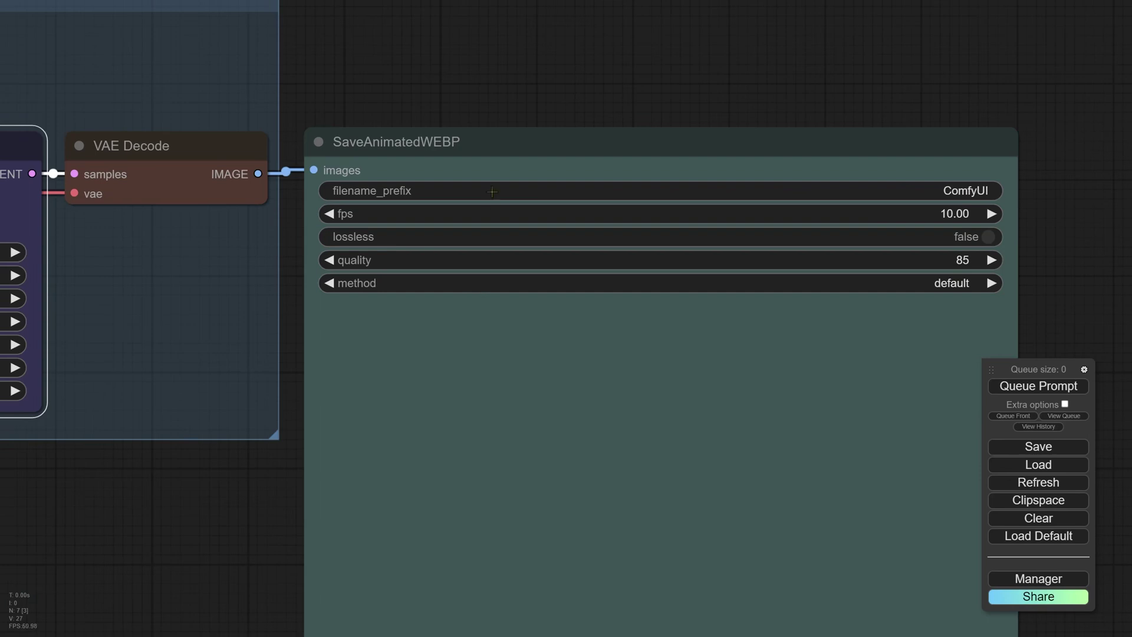
scroll(480, 202, "up", 1)
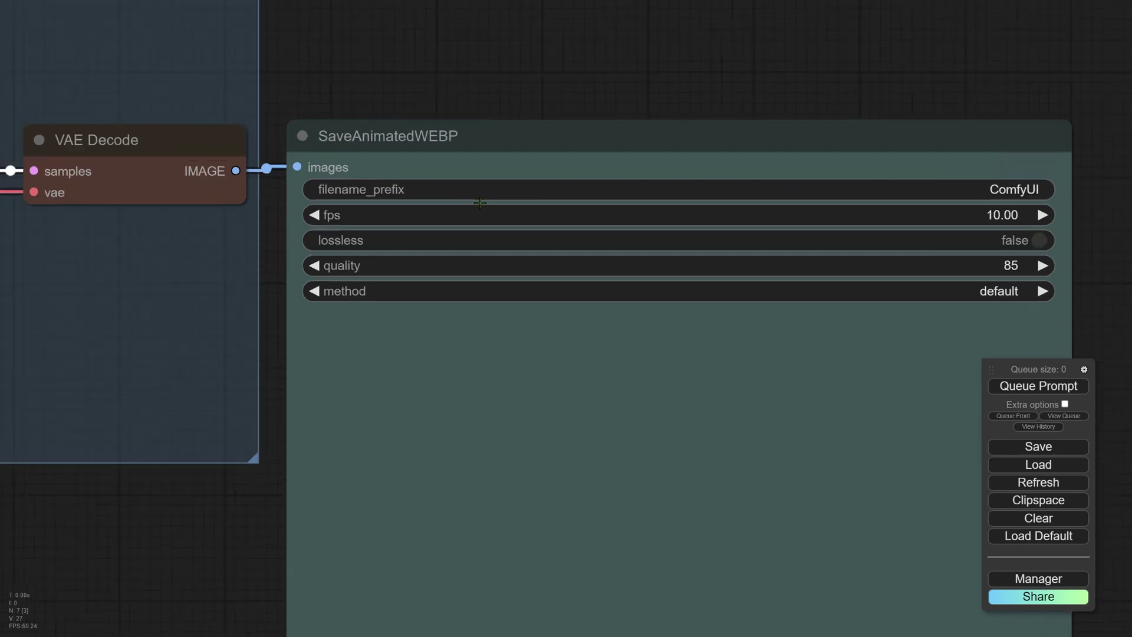
left_click(982, 187)
key("ctrl+a")
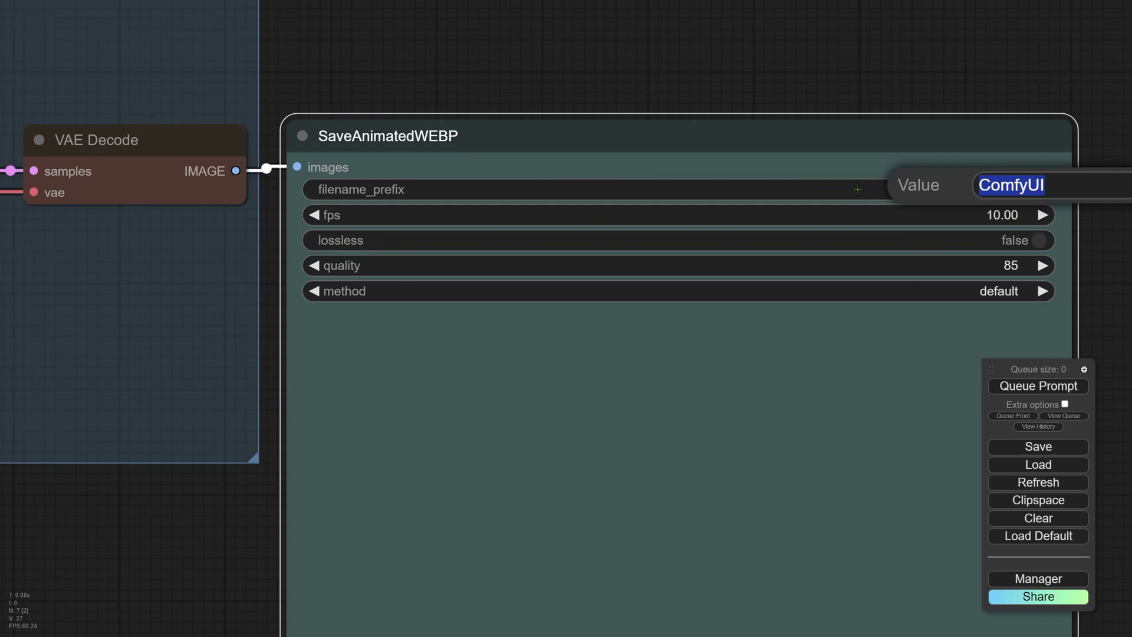
type("SVD")
key("Escape")
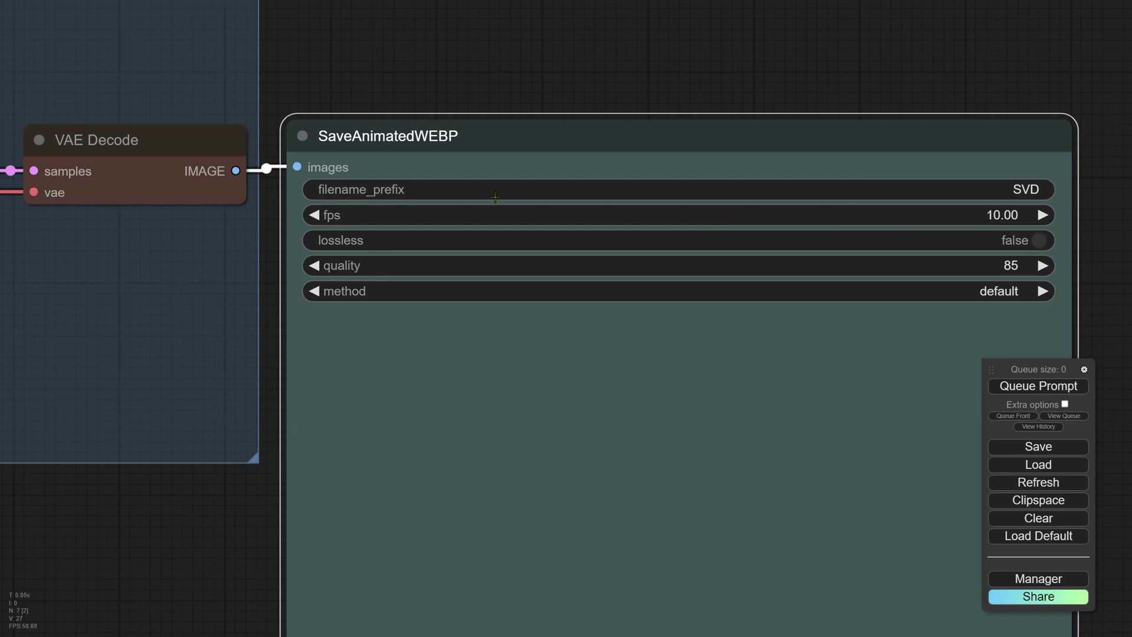
Step: Leave lossless off and keep the compression method at default
scroll(622, 215, "down", 2)
left_click_drag(508, 326, 465, 316)
scroll(826, 305, "up", 3)
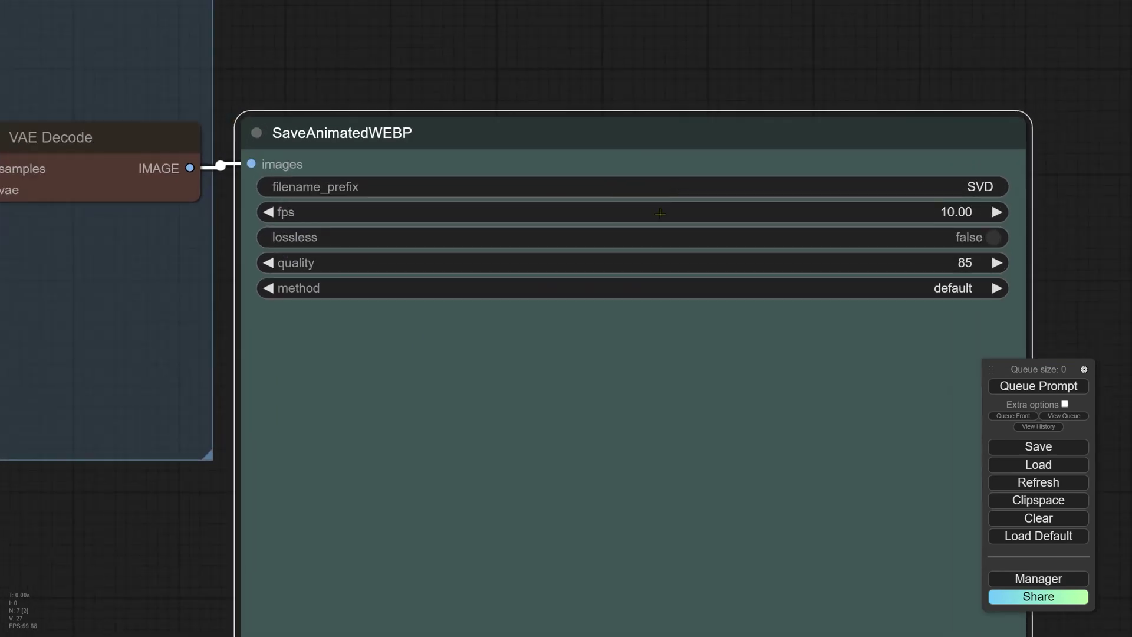
left_click(732, 237)
left_click(732, 238)
left_click(701, 288)
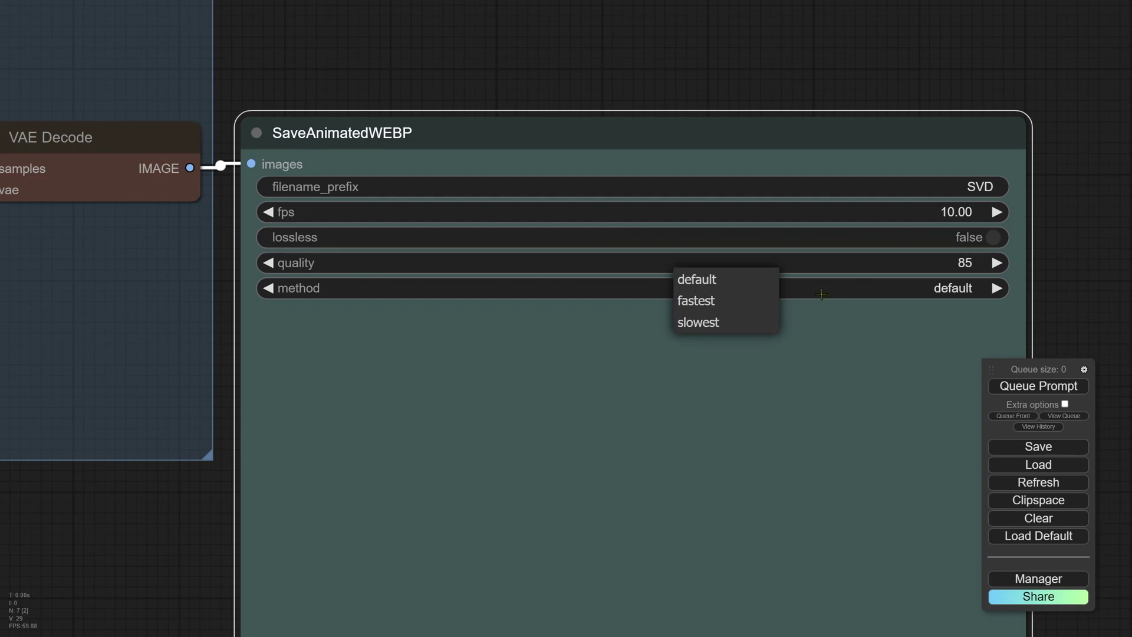
left_click(775, 289)
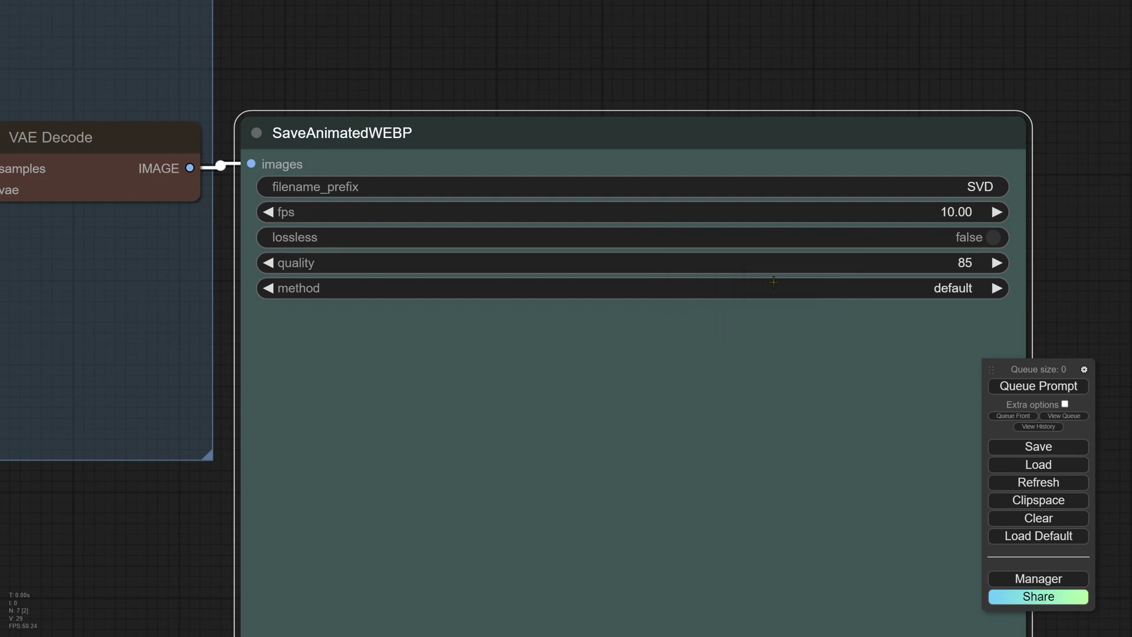
scroll(548, 259, "down", 8)
Step: Cut KSampler steps to 1 and queue a quick animated preview of the lake photo
left_click_drag(359, 373, 683, 325)
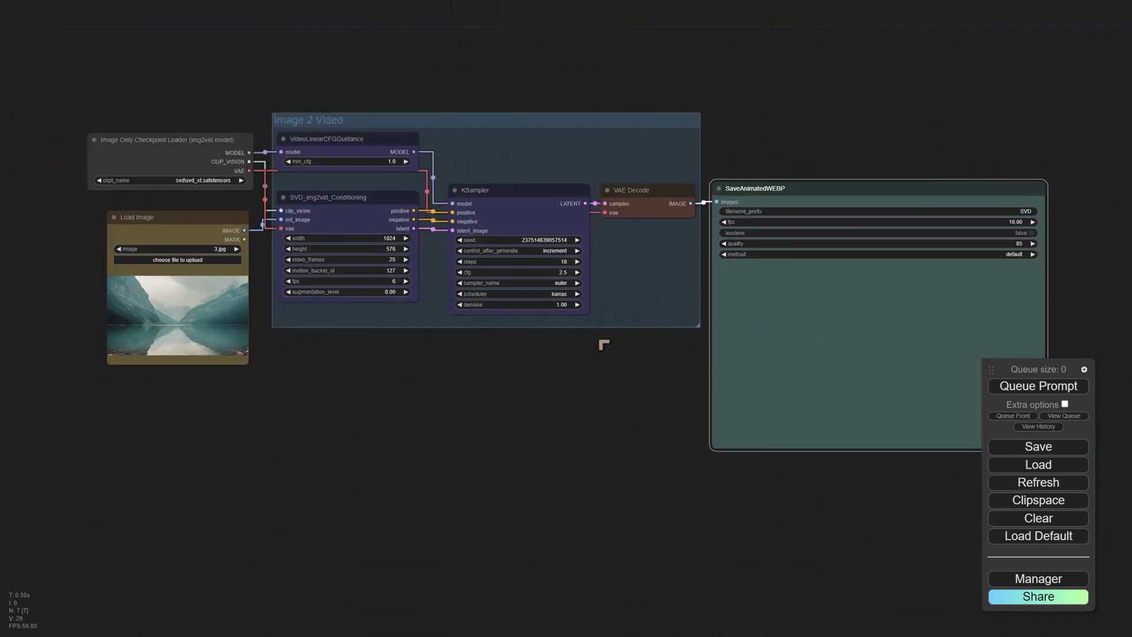
left_click_drag(589, 403, 568, 465)
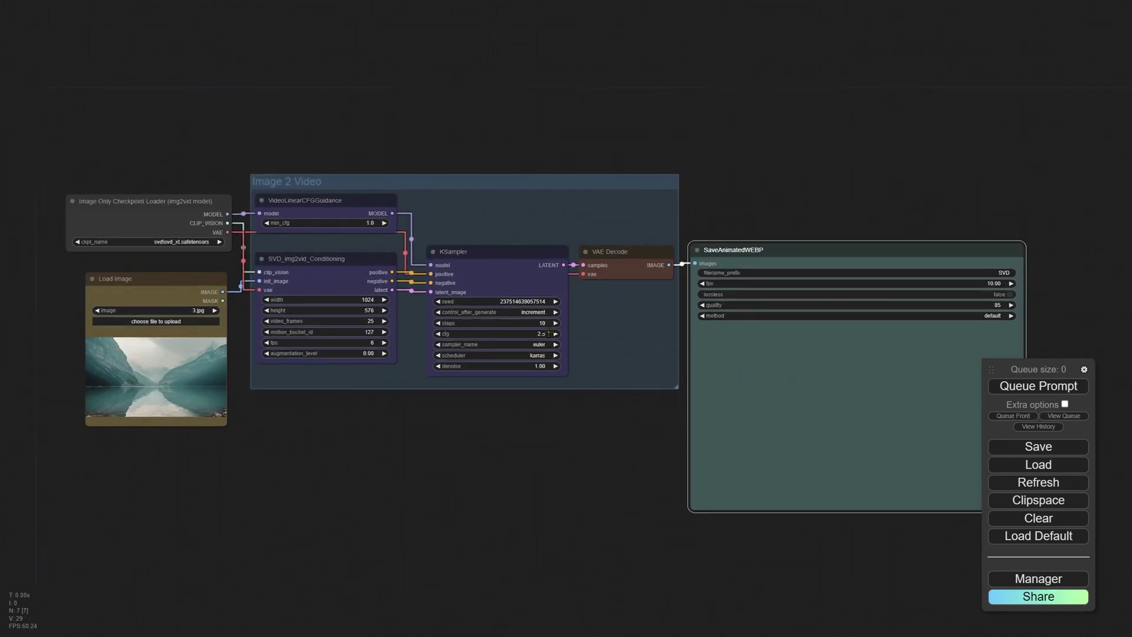
left_click(516, 327)
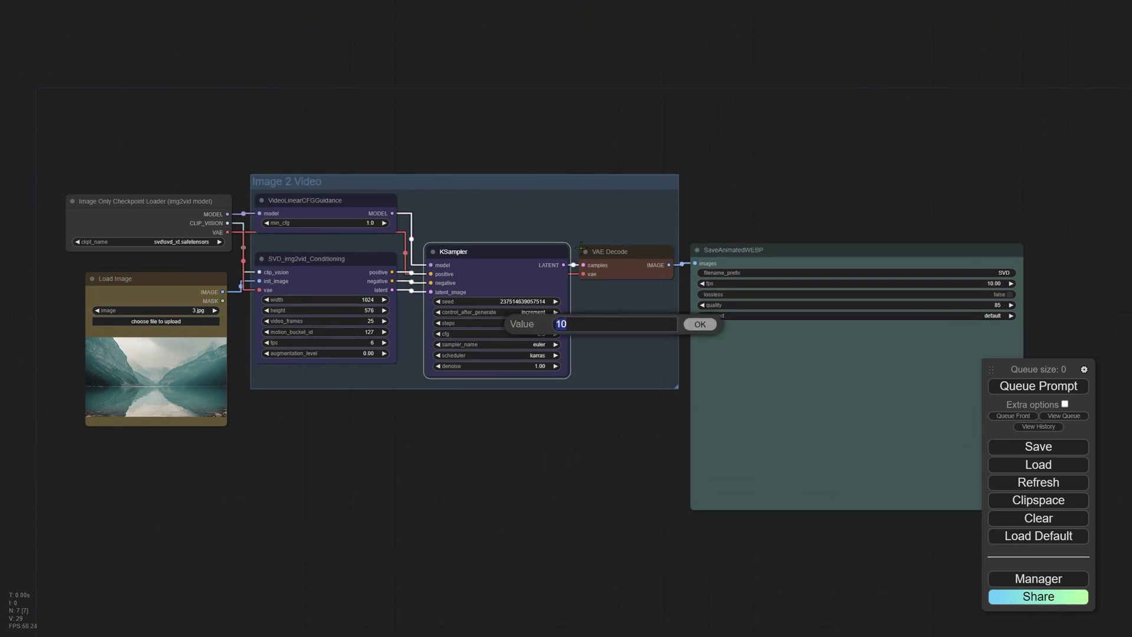
key("BackSpace")
left_click(699, 324)
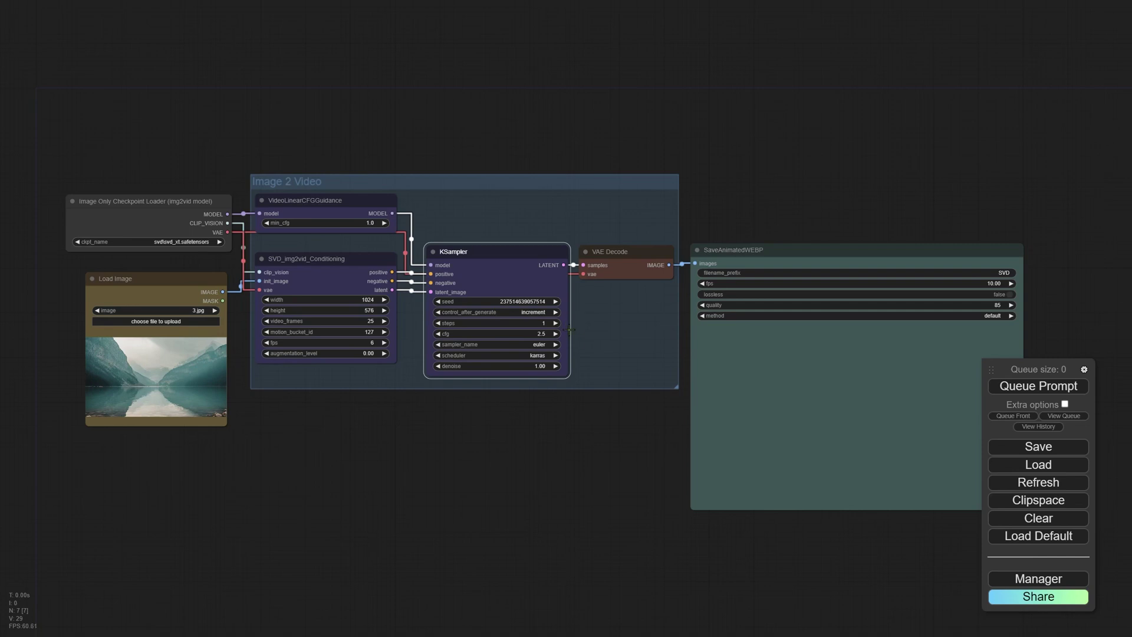
left_click(1039, 387)
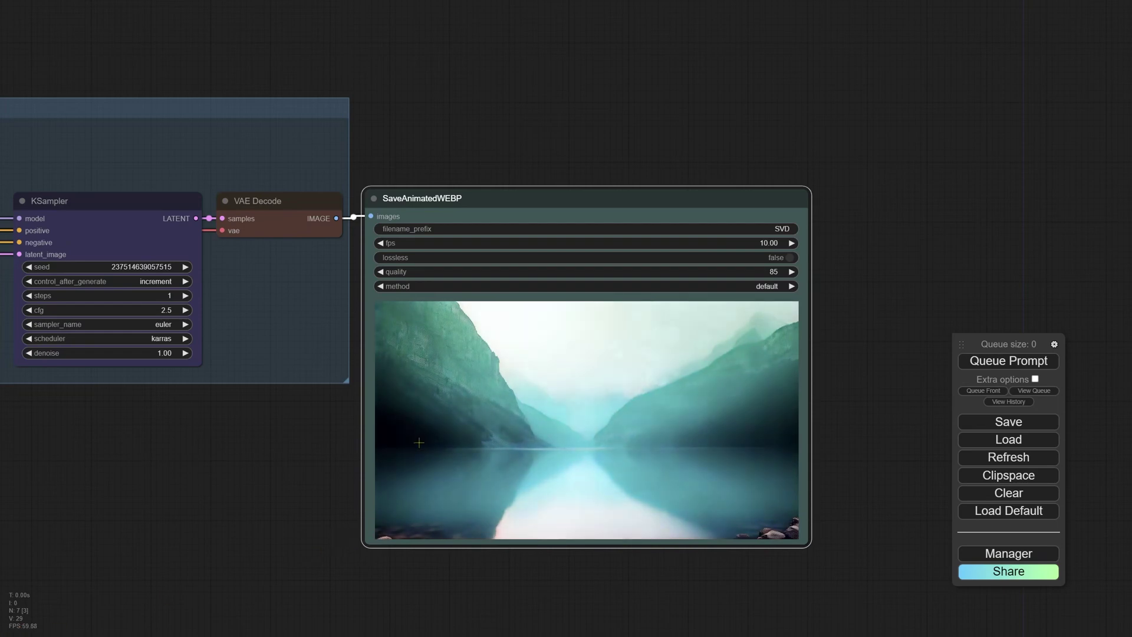
left_click_drag(346, 464, 46, 394)
scroll(308, 406, "up", 6)
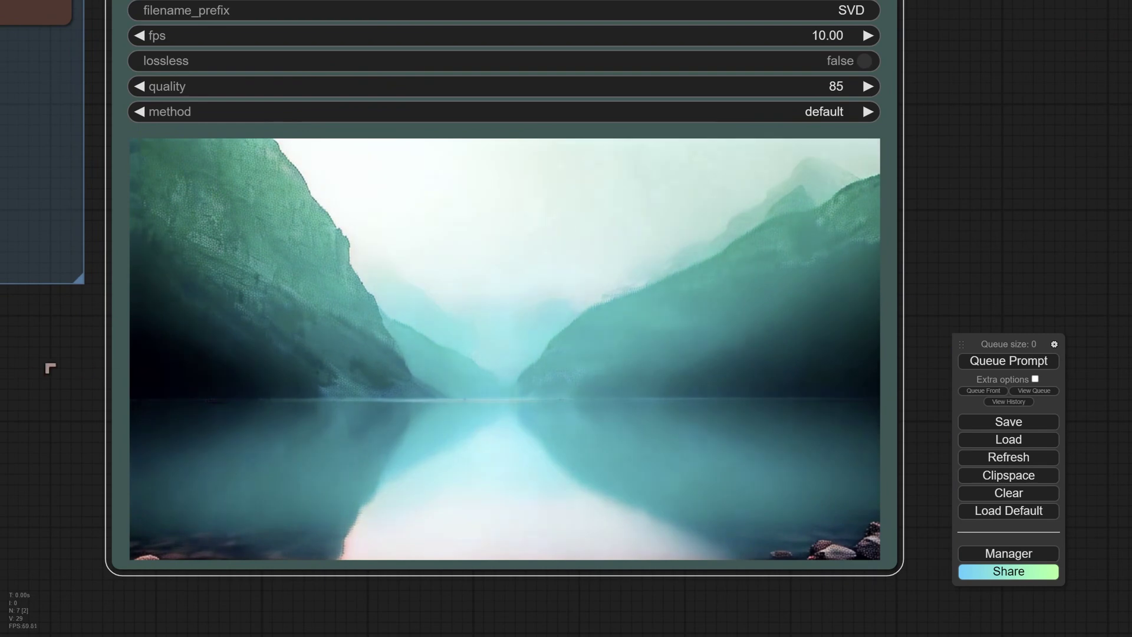
scroll(50, 368, "down", 3)
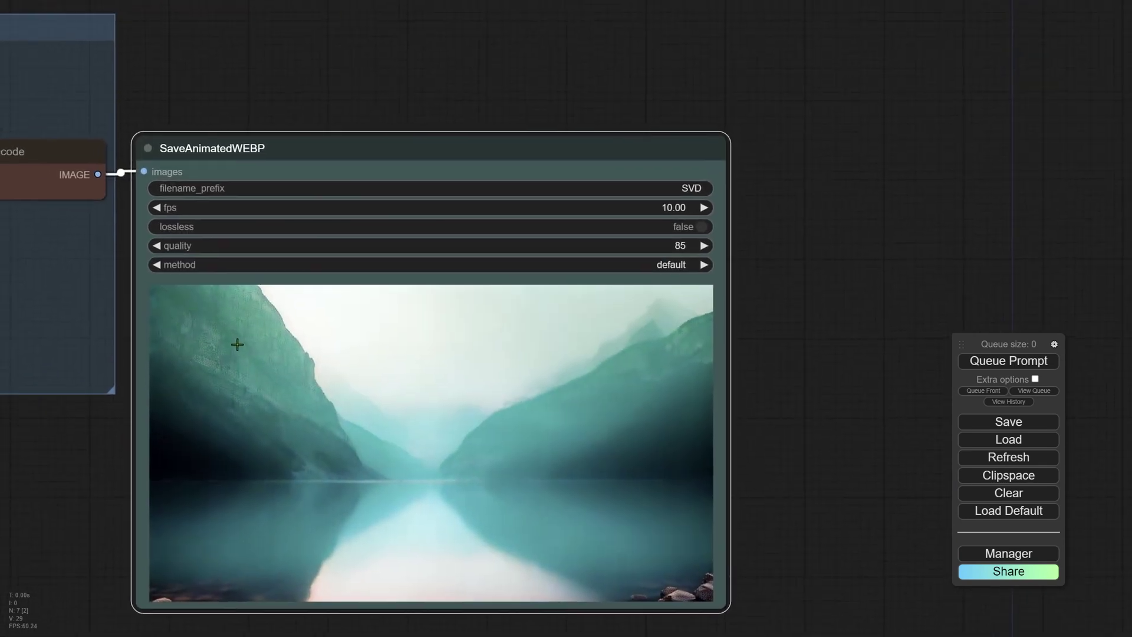
left_click_drag(237, 345, 364, 296)
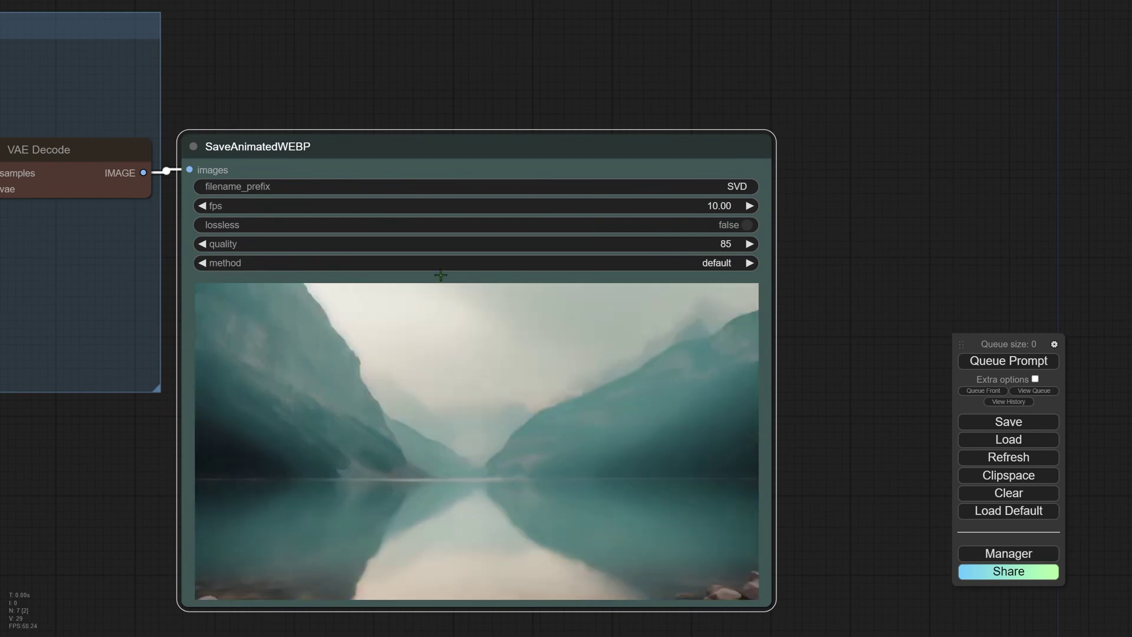
left_click_drag(515, 437, 562, 412)
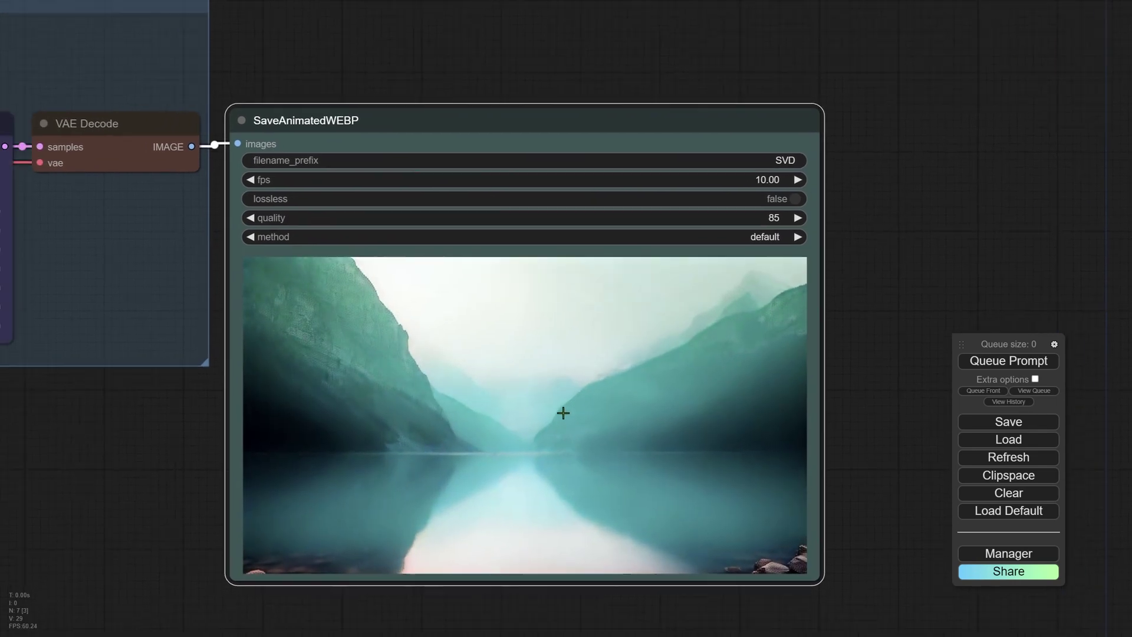
right_click(462, 326)
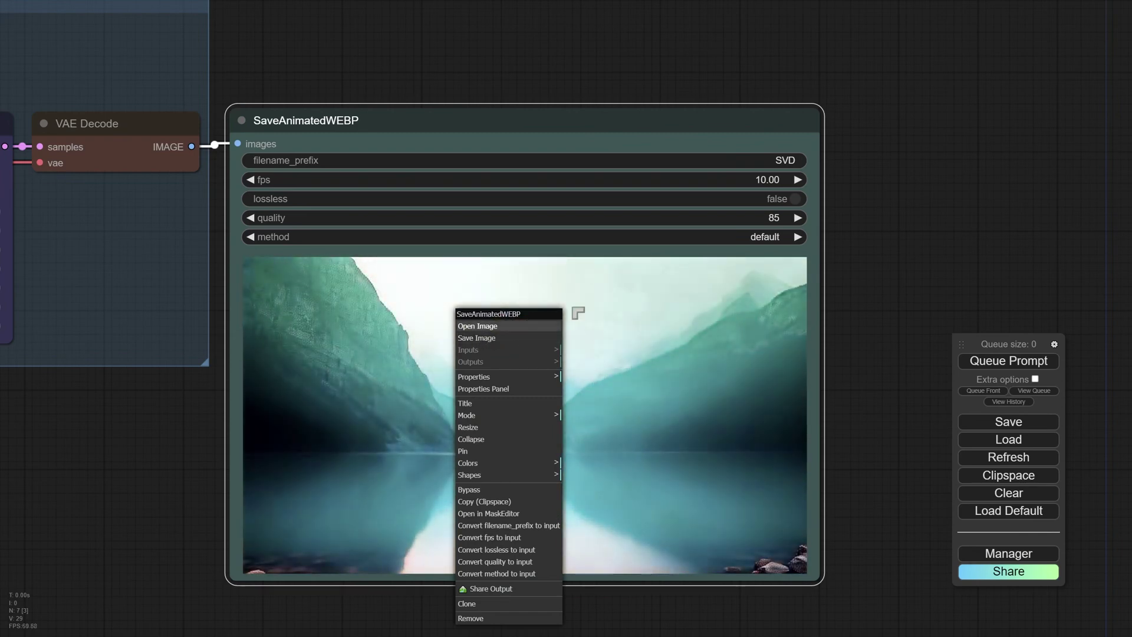
left_click_drag(346, 351, 450, 349)
scroll(450, 348, "down", 3)
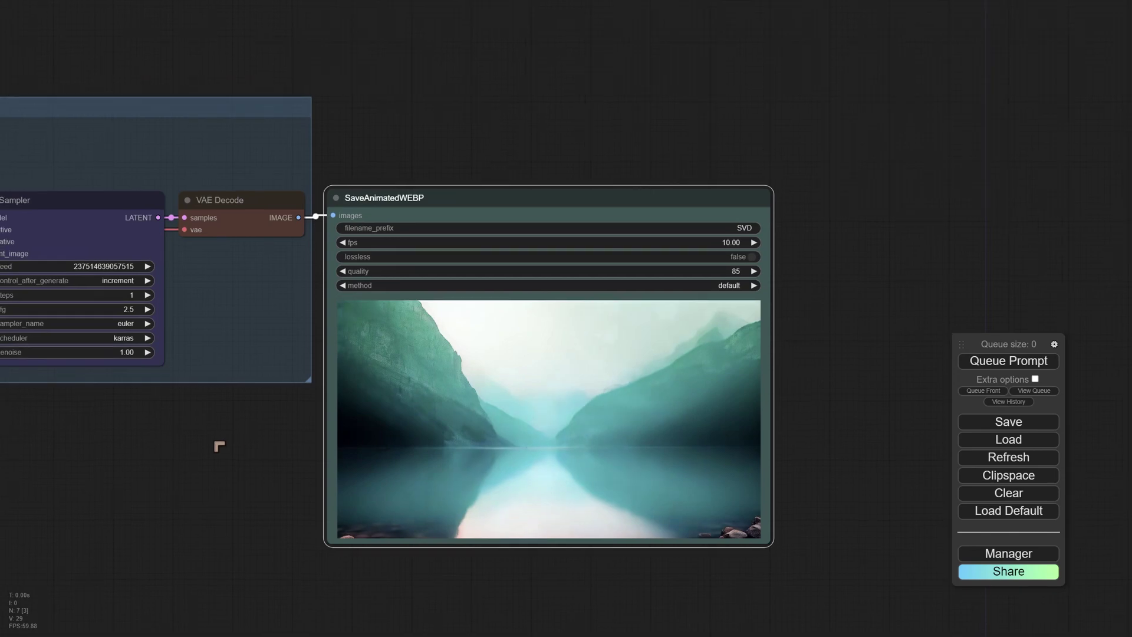
left_click_drag(219, 447, 710, 465)
Step: Raise the KSampler step count back to 20
scroll(422, 490, "left", 3)
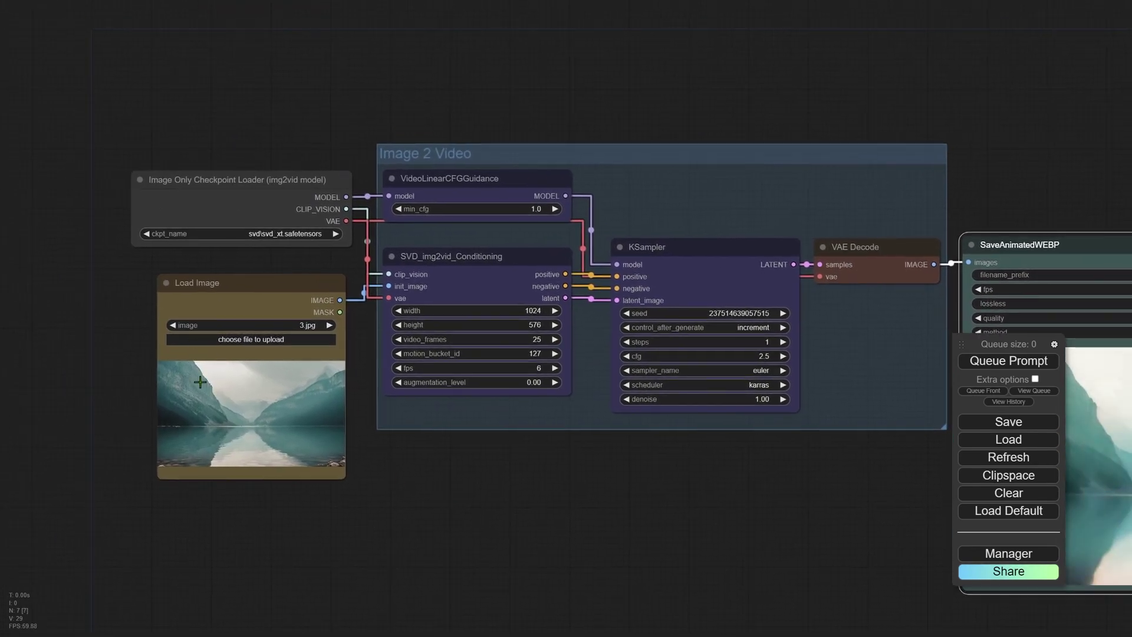
left_click(775, 340)
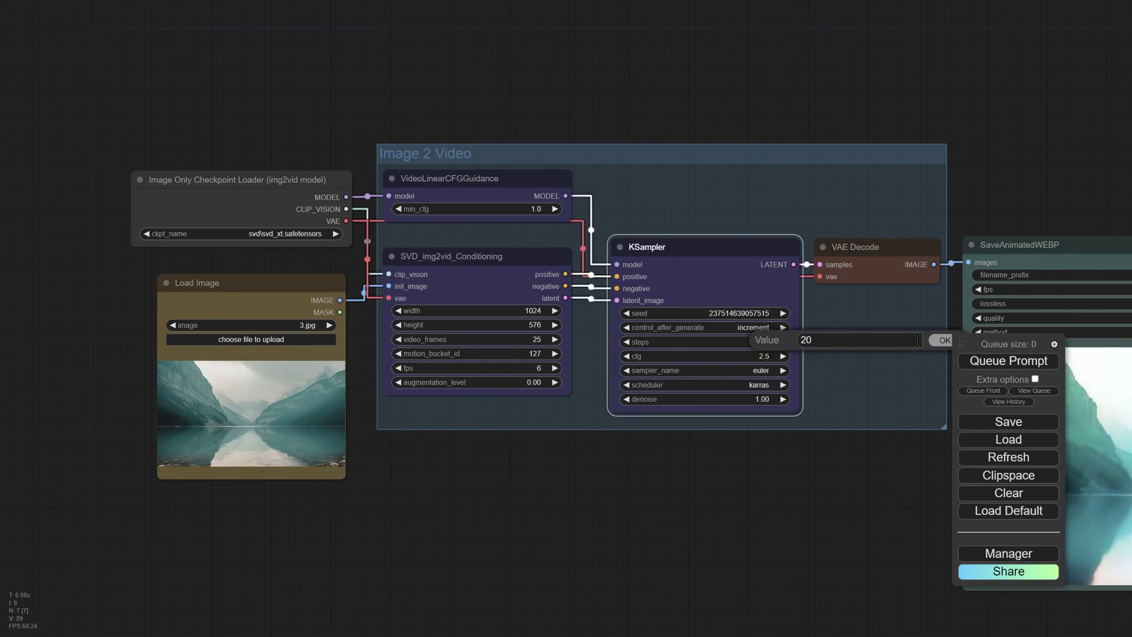
left_click(943, 341)
scroll(584, 451, "up", 1)
left_click_drag(584, 451, 507, 473)
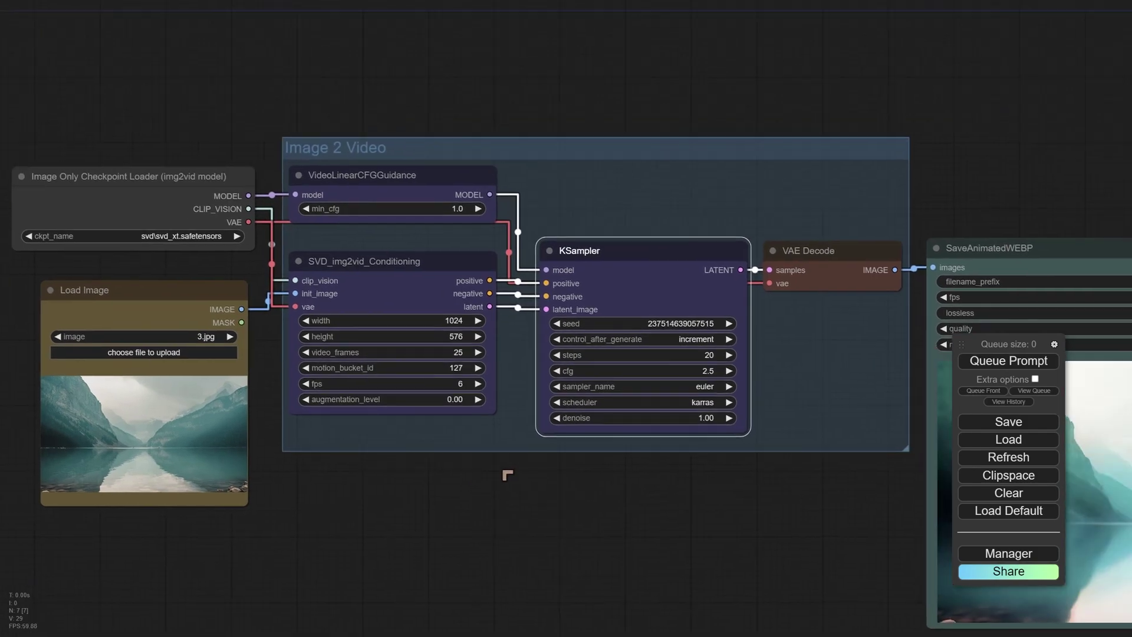